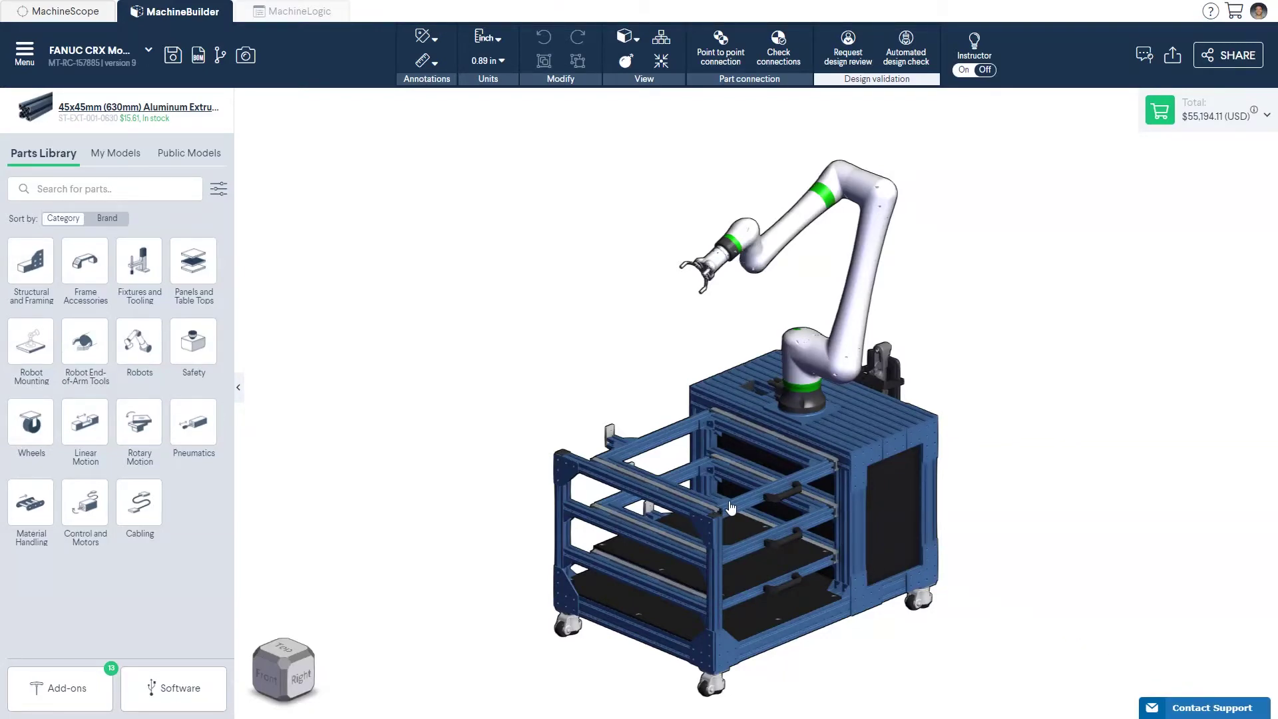
- Multi-select the front, side, back and closing beams around the upper front drawer opening
{"action": "scroll", "coordinate": [731, 507], "scroll_direction": "up", "scroll_amount": 5}
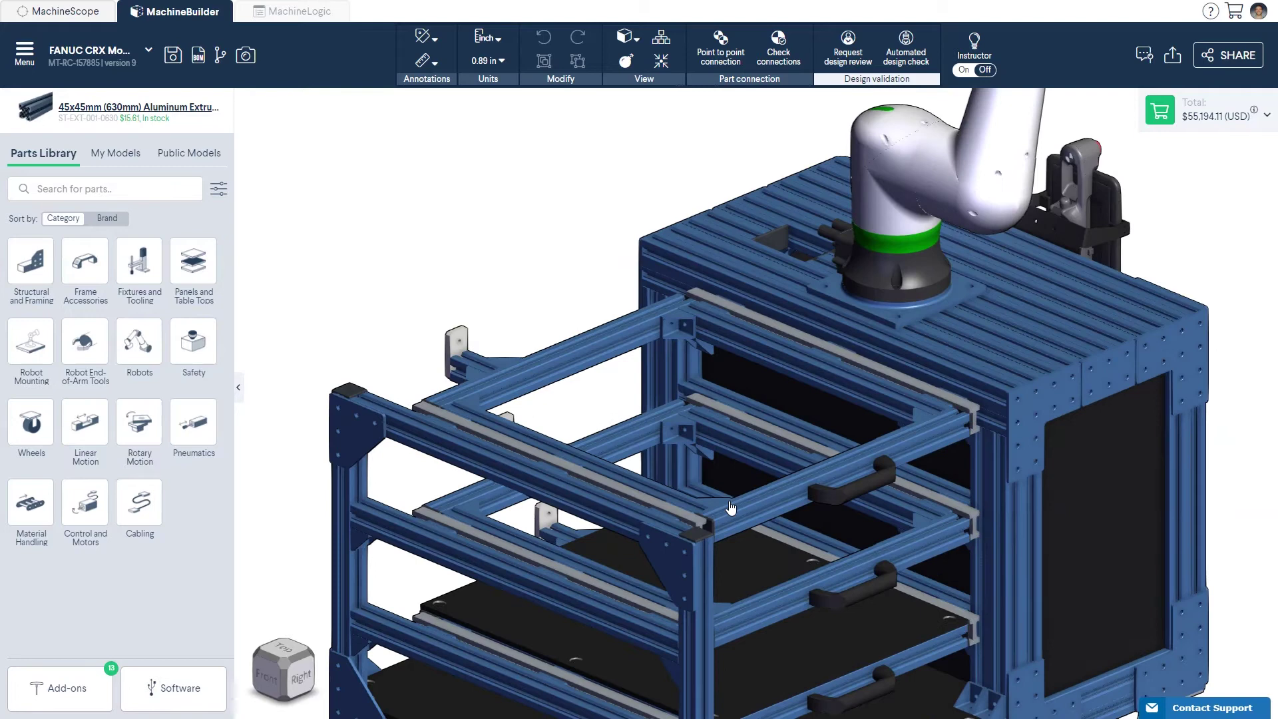
{"action": "left_click", "coordinate": [738, 517]}
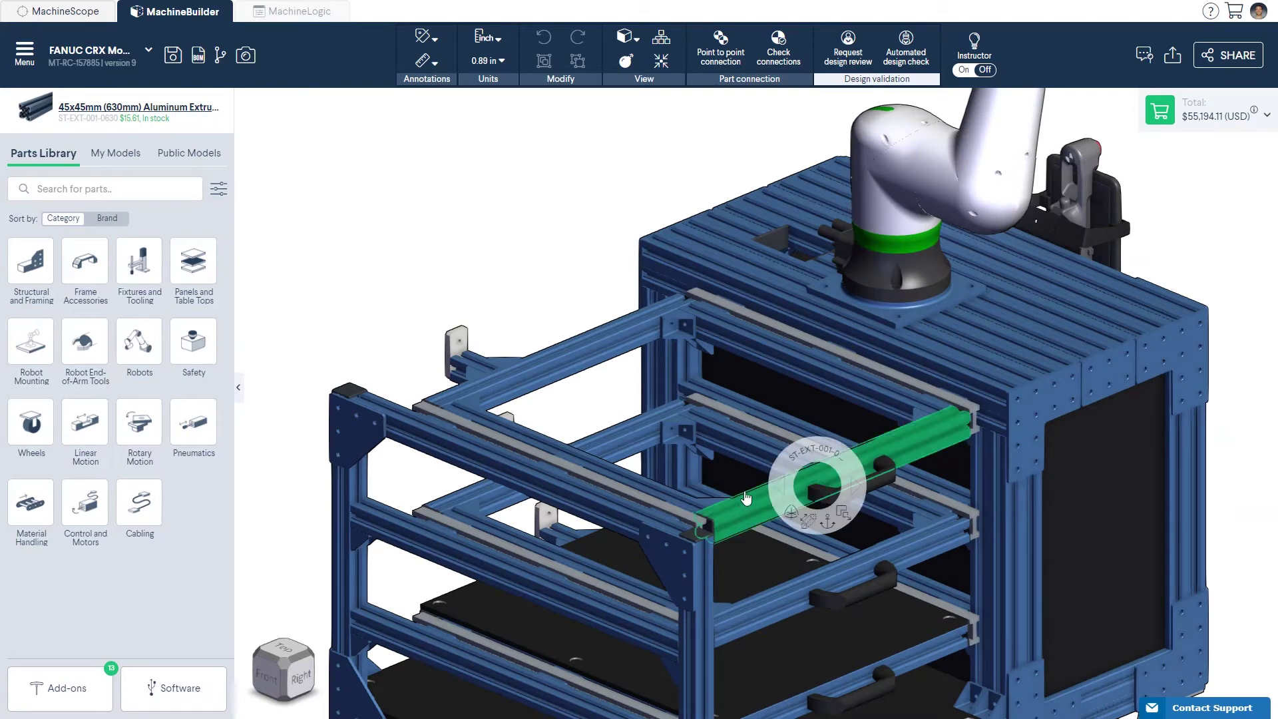
{"action": "left_click", "coordinate": [765, 359], "text": "ctrl"}
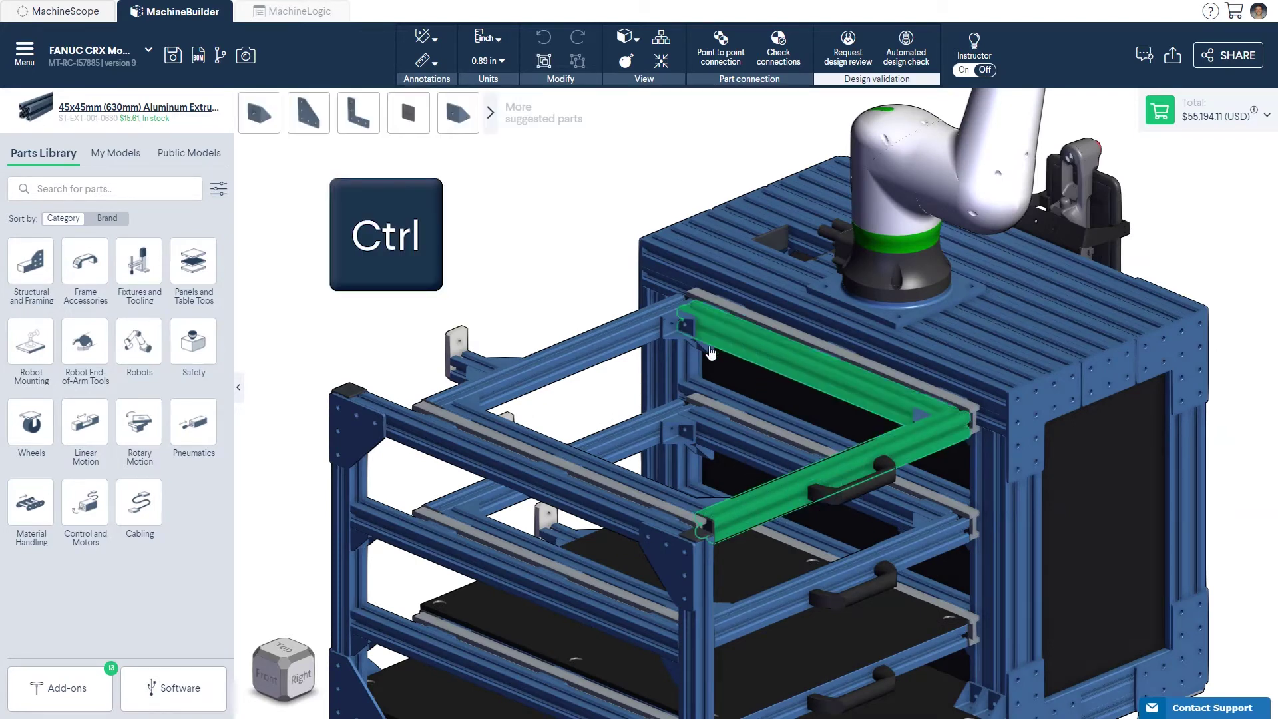
{"action": "left_click", "coordinate": [629, 342], "text": "ctrl"}
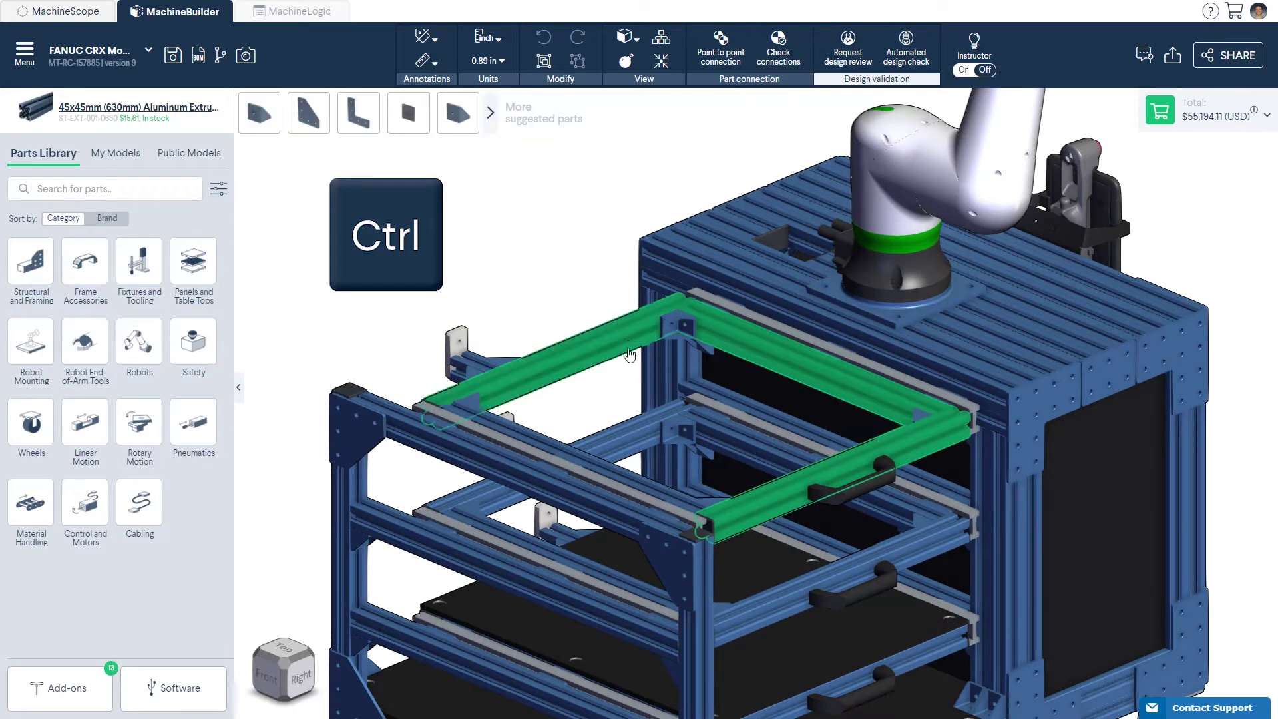
{"action": "left_click", "coordinate": [598, 464], "text": "ctrl"}
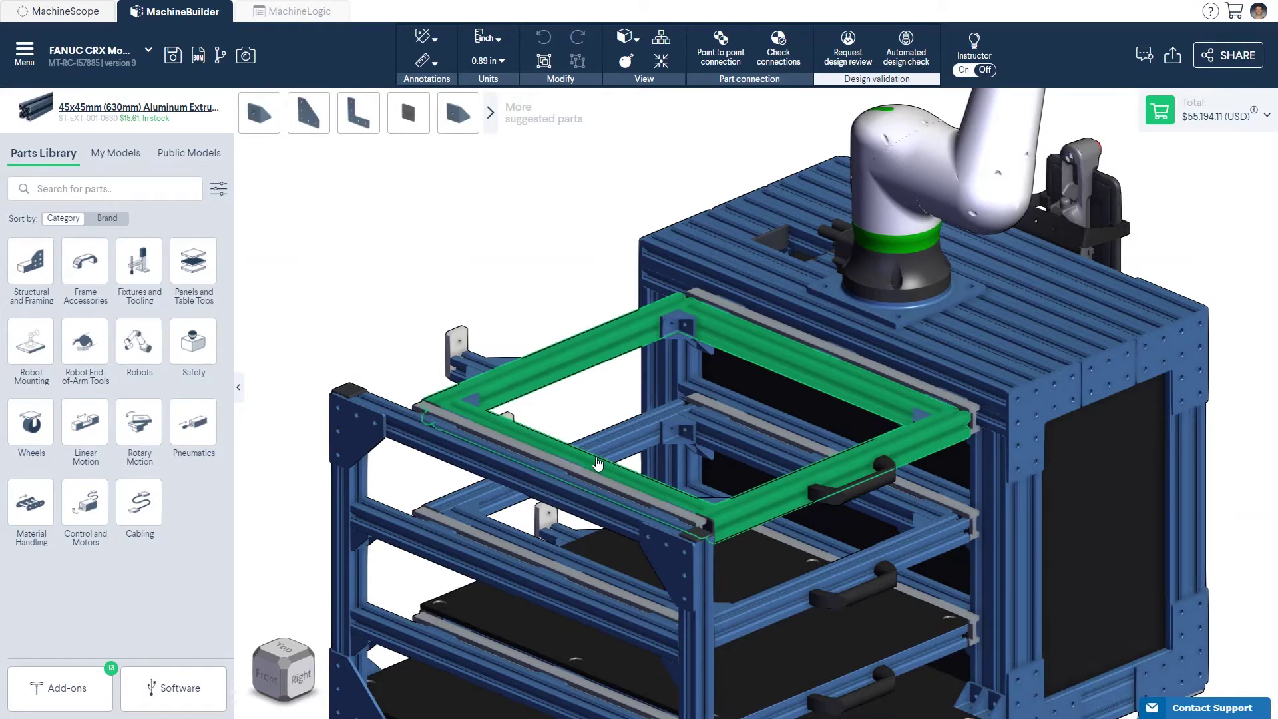
- Create a black 0.25-inch HDPE panel spanning the four selected beams
{"action": "right_click", "coordinate": [597, 464]}
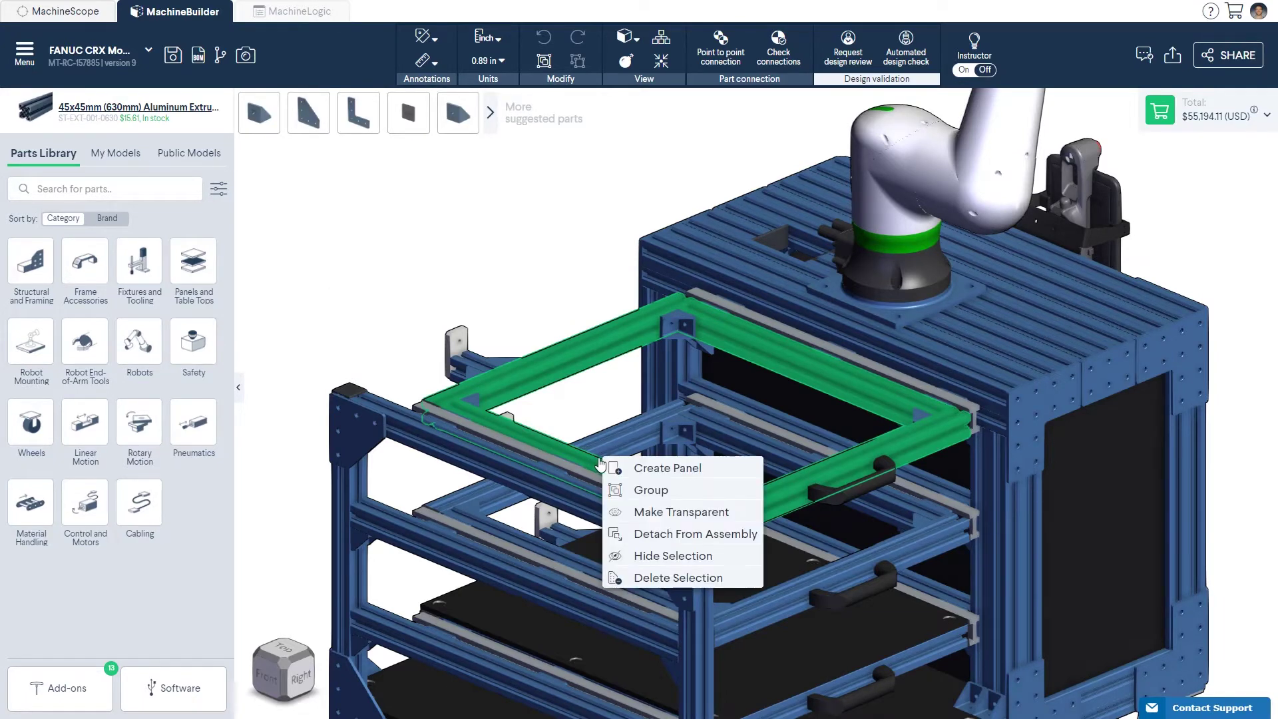
{"action": "left_click", "coordinate": [718, 470]}
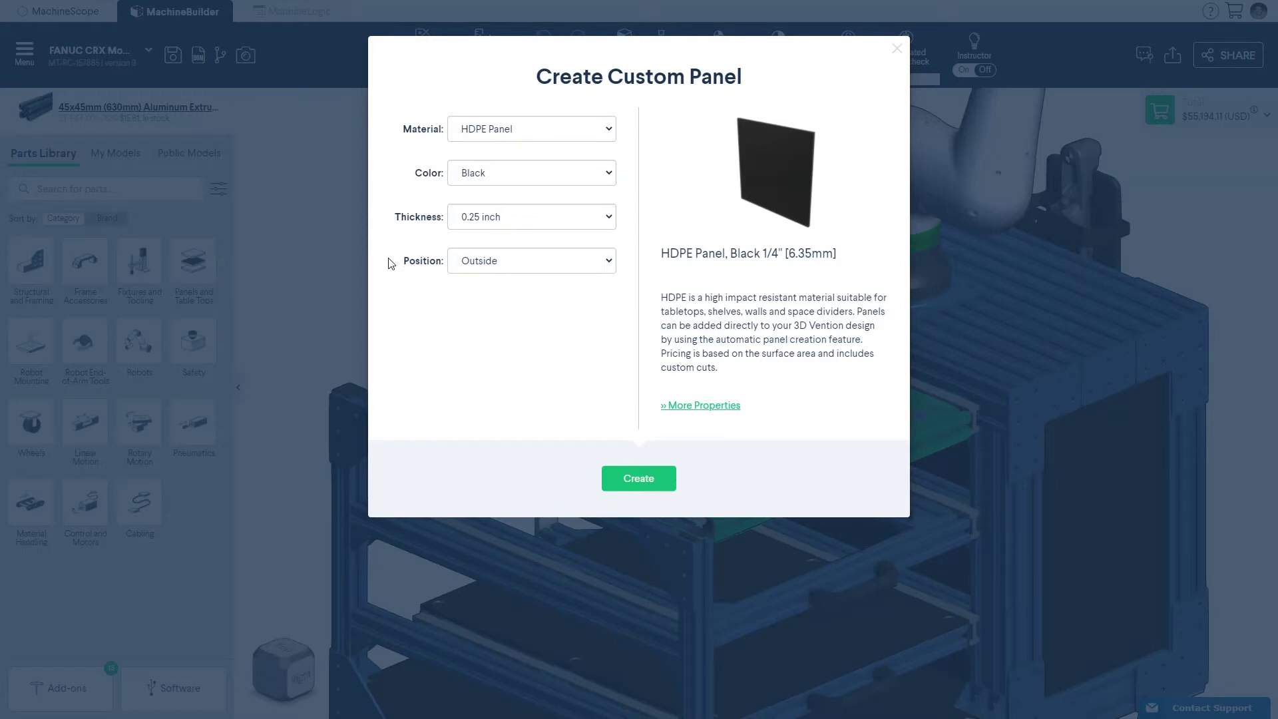
{"action": "left_click", "coordinate": [474, 133]}
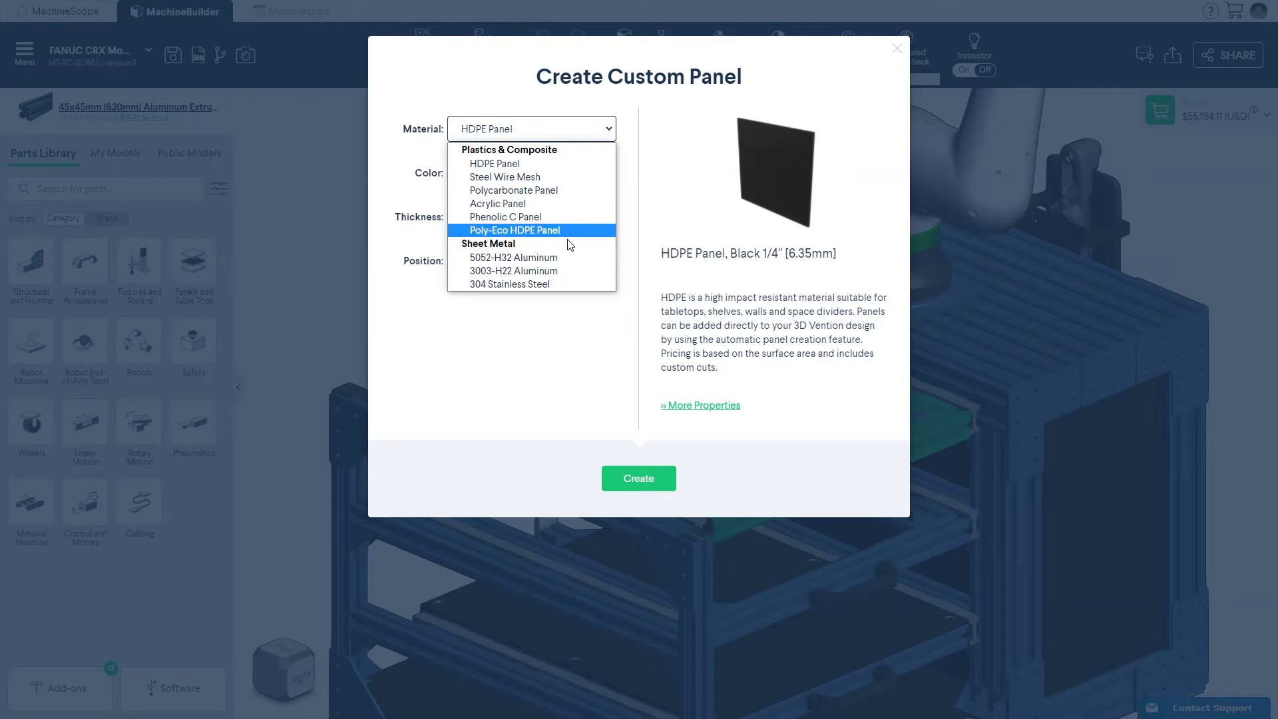
{"action": "left_click", "coordinate": [621, 307]}
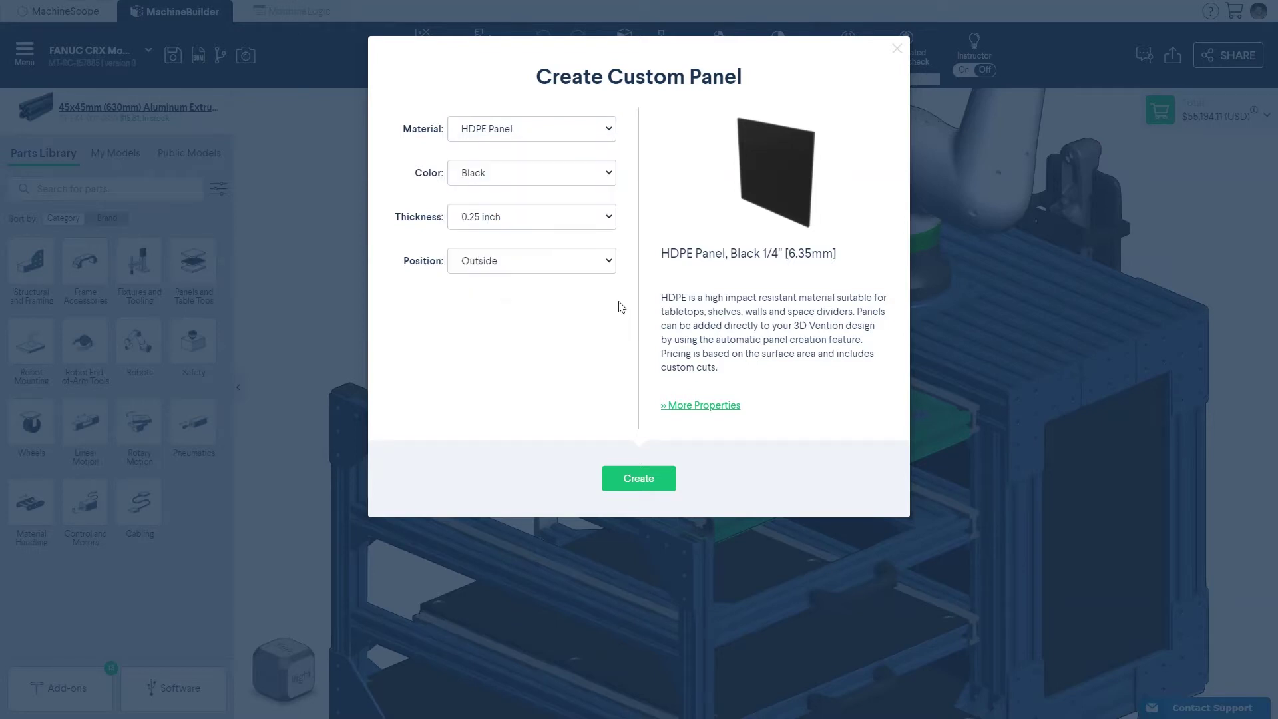
{"action": "left_click", "coordinate": [611, 263]}
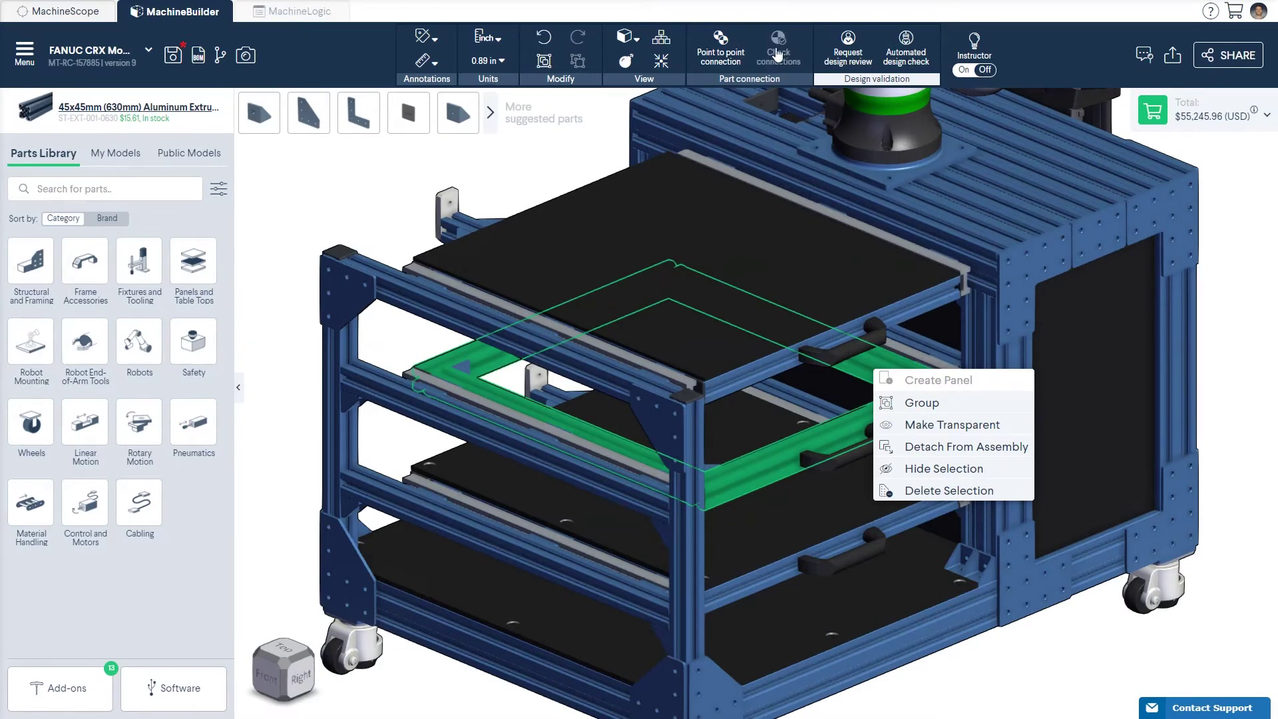
- Check connections, then place a black 0.25-inch HDPE panel from Panels and Table Tops on the drawer's open end
{"action": "left_click", "coordinate": [777, 52]}
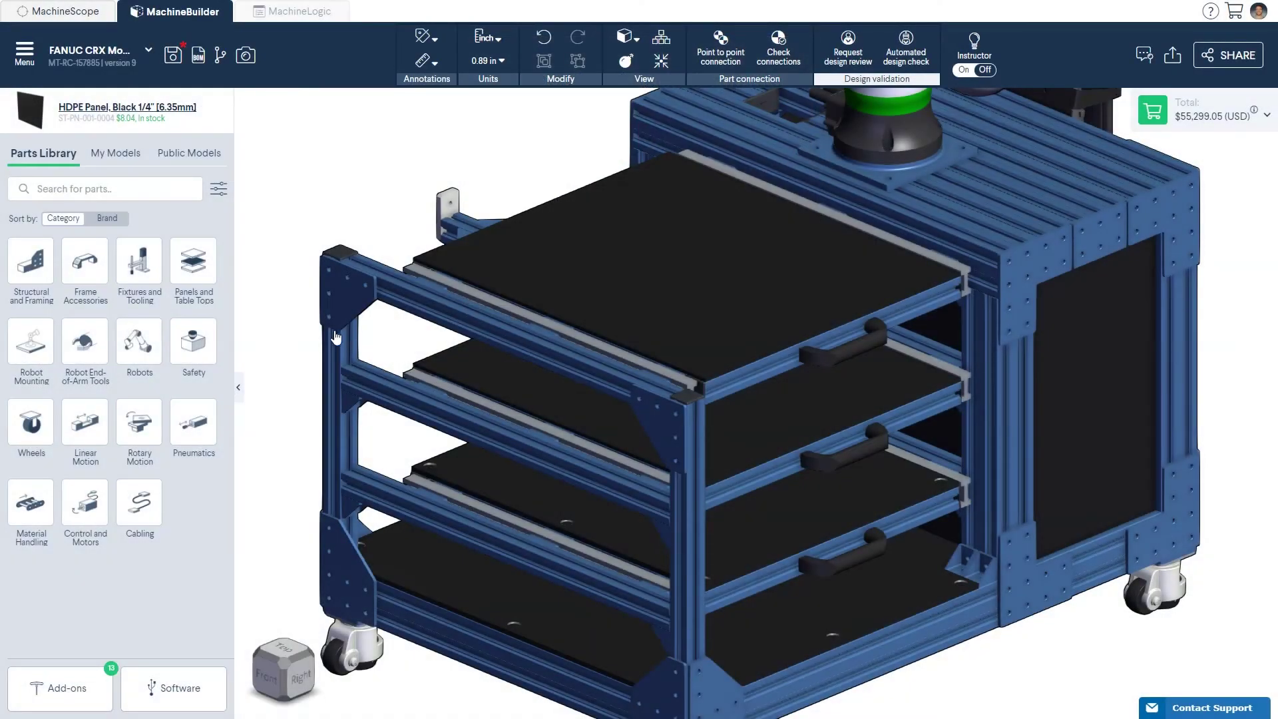
{"action": "left_click", "coordinate": [210, 270]}
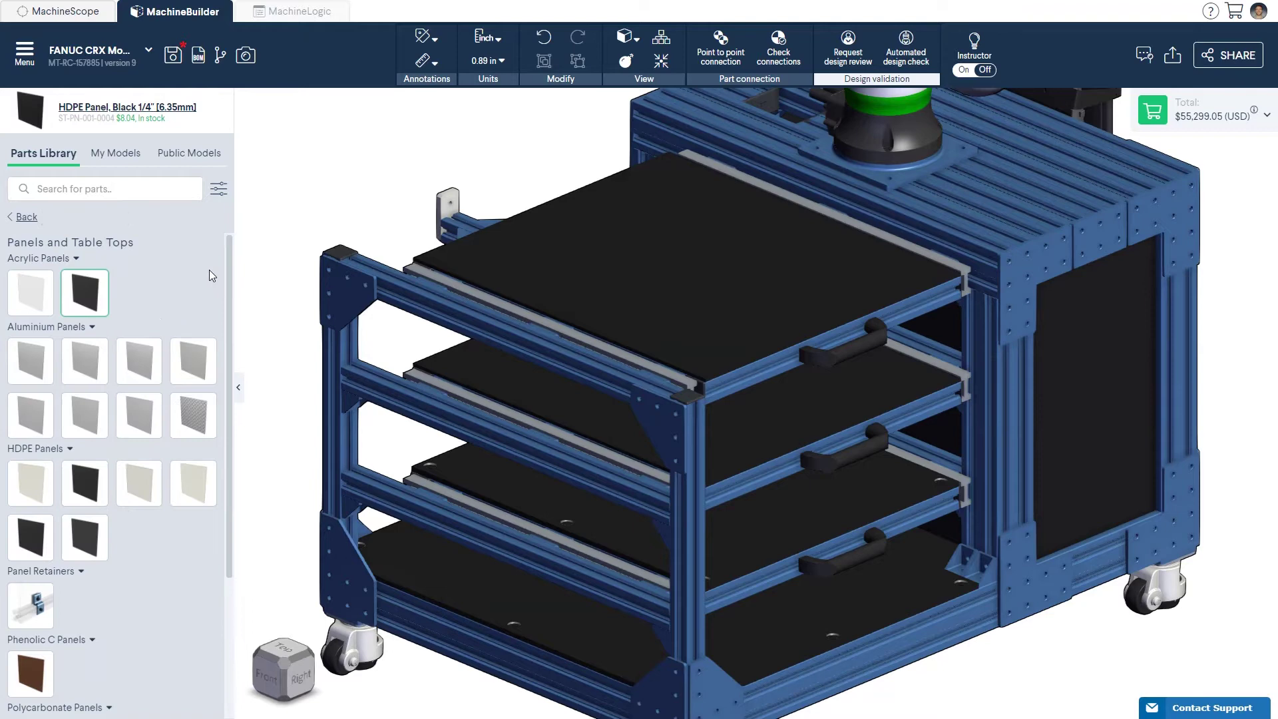
{"action": "left_click", "coordinate": [91, 477]}
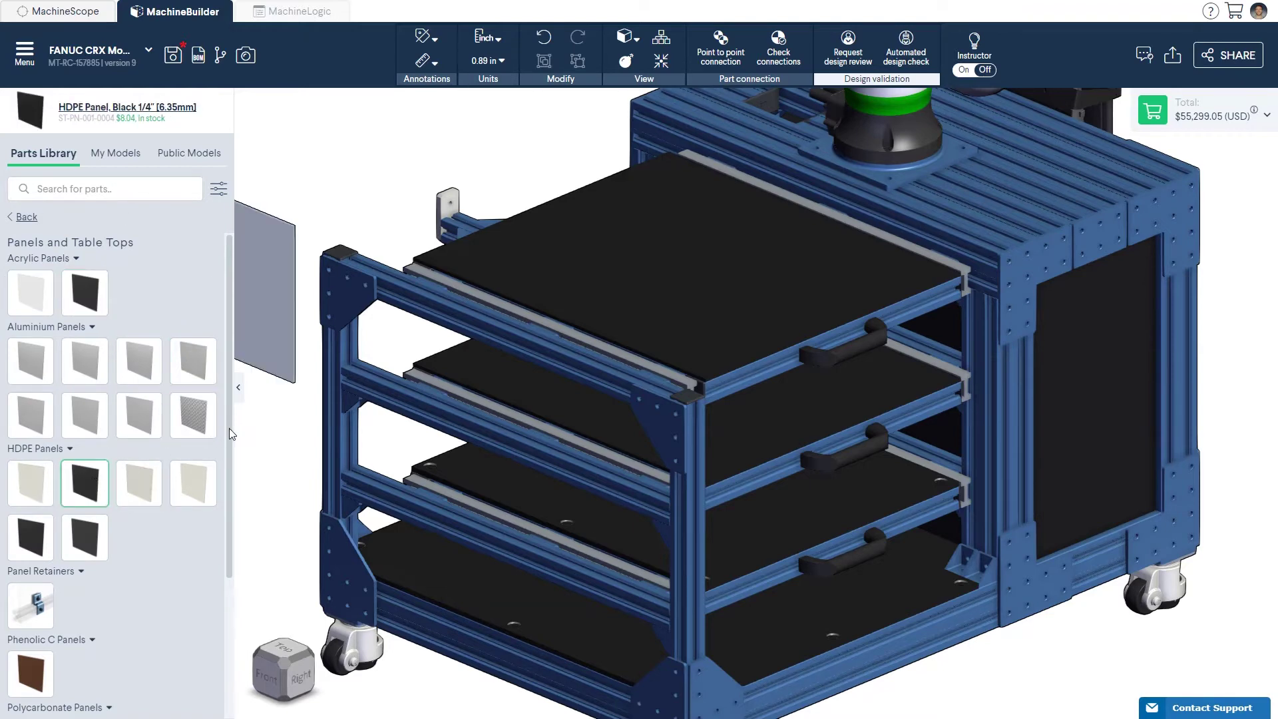
{"action": "left_click", "coordinate": [330, 423]}
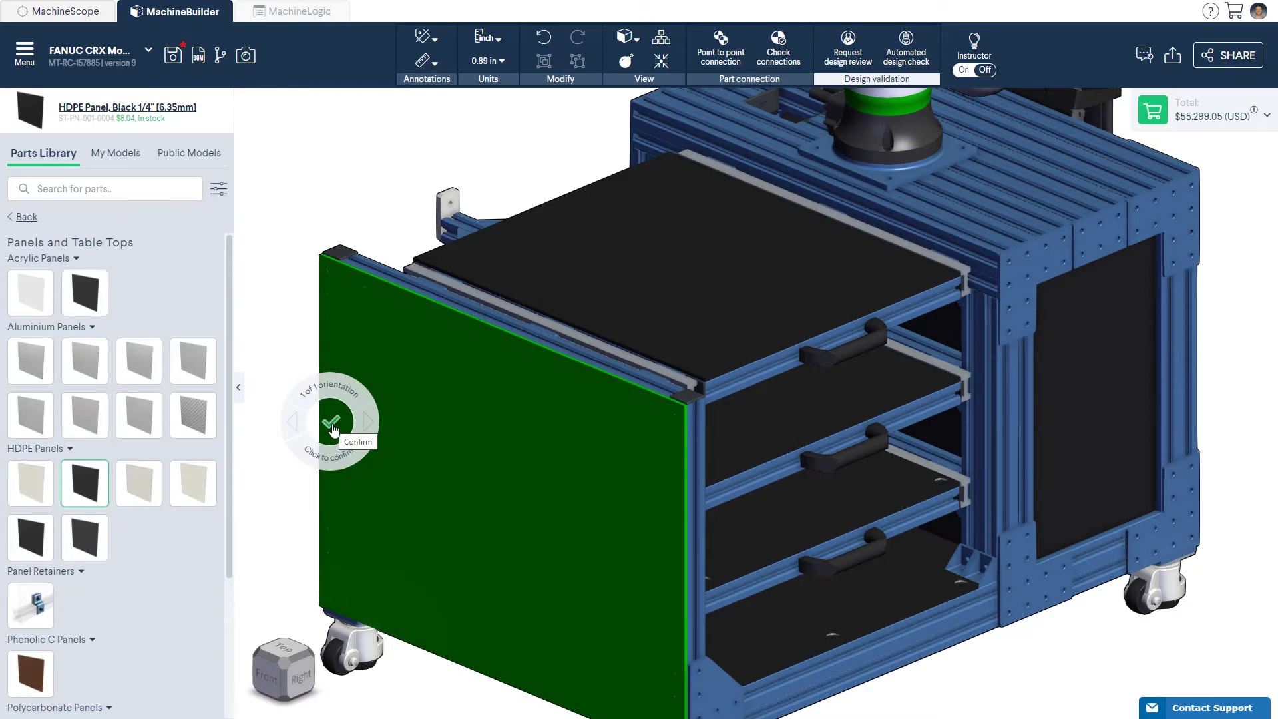
{"action": "left_click", "coordinate": [332, 424]}
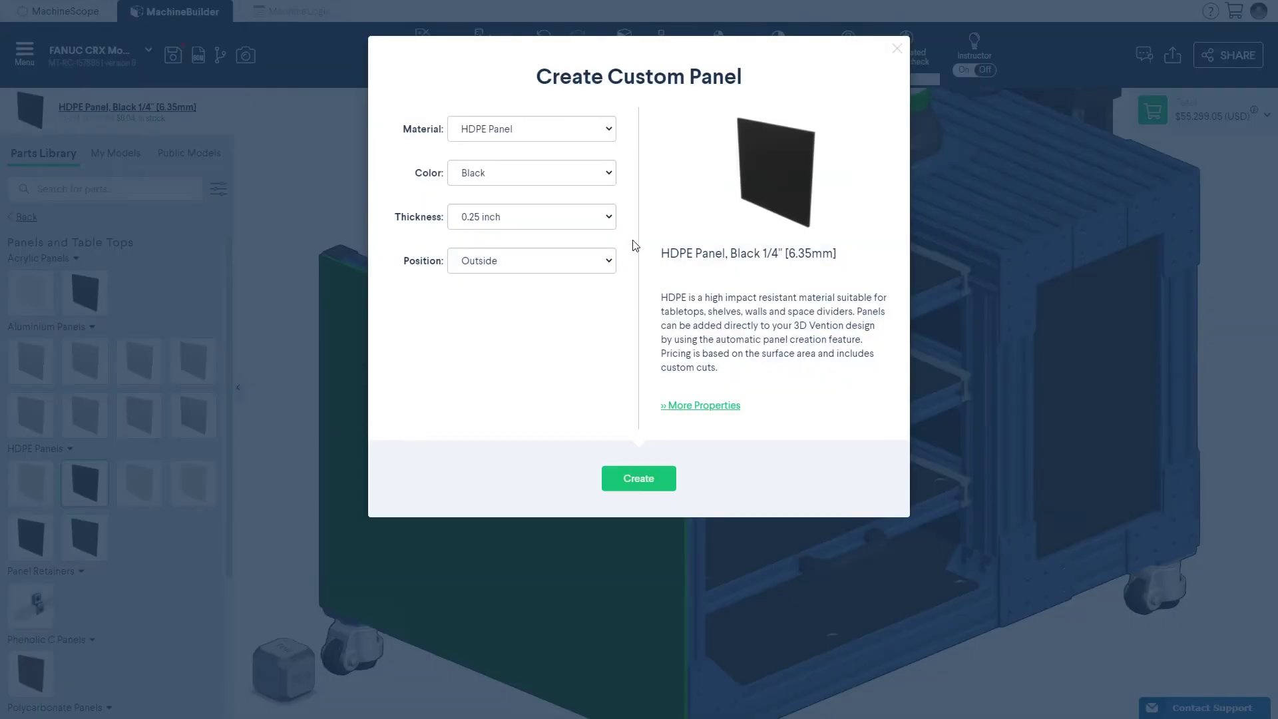
{"action": "left_click", "coordinate": [639, 478]}
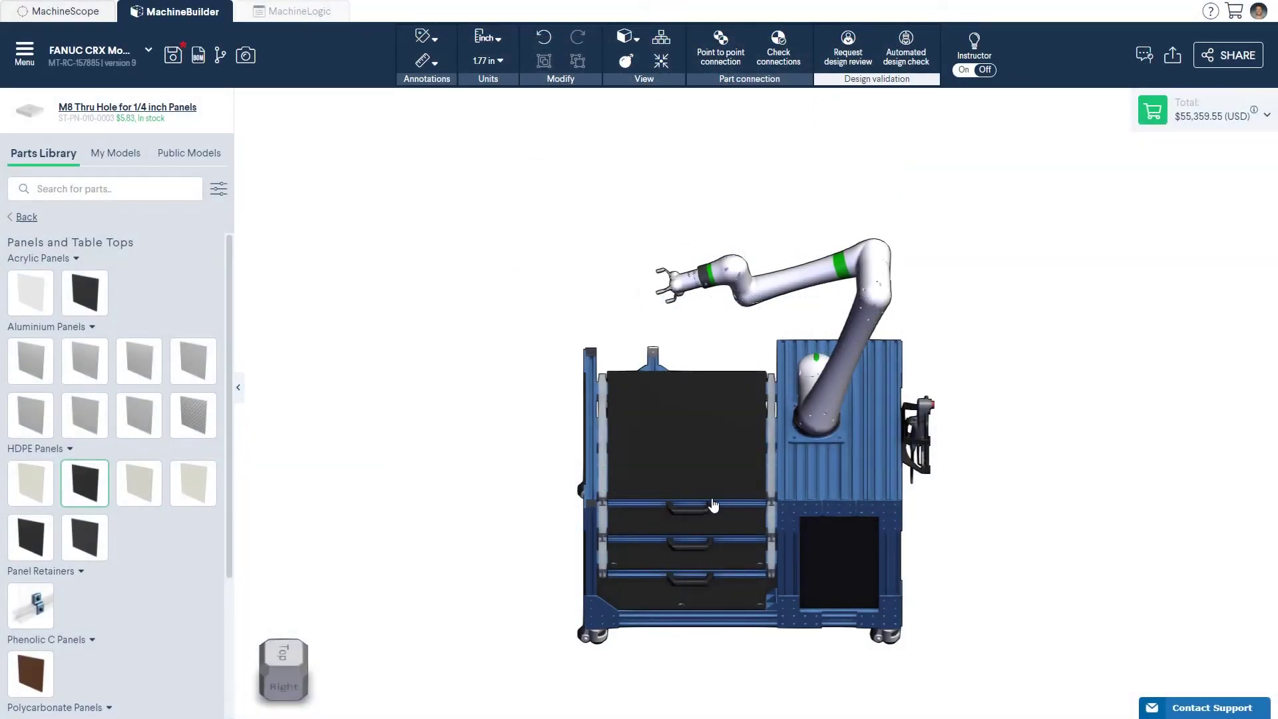
- Add an M8 through hole to the black HDPE drawer panel
{"action": "scroll", "coordinate": [746, 498], "scroll_direction": "up", "scroll_amount": 5}
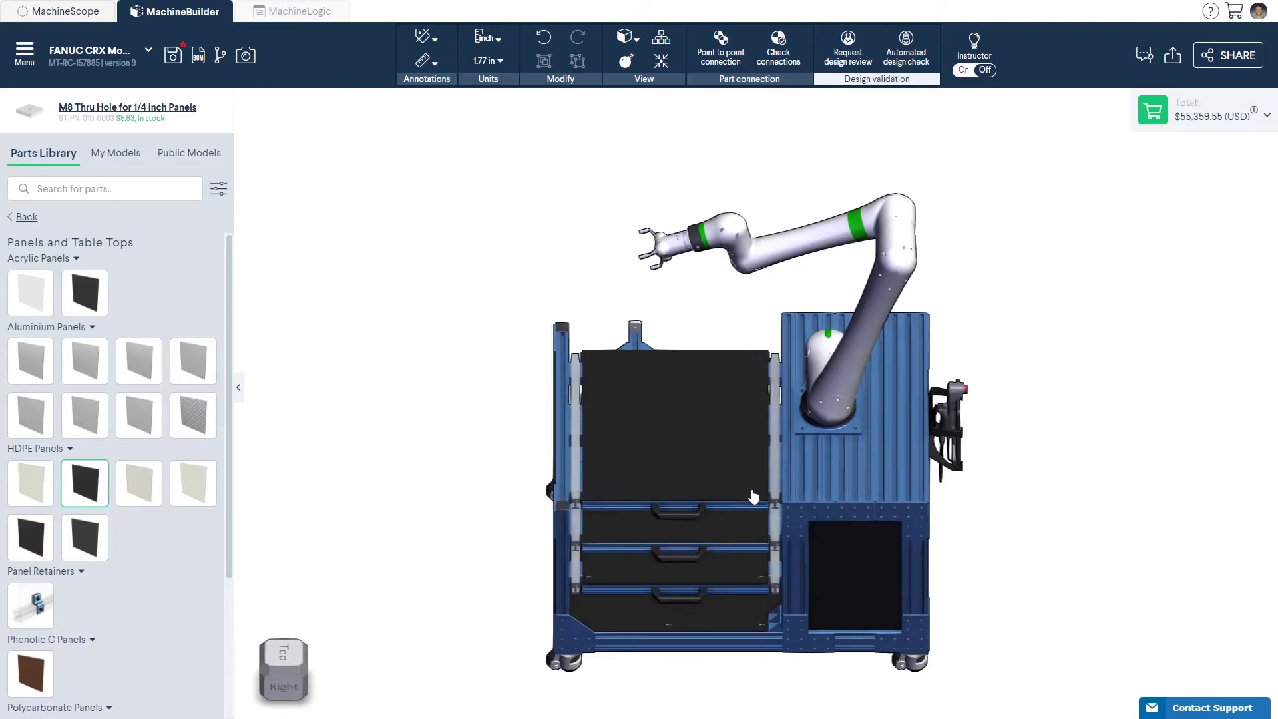
{"action": "scroll", "coordinate": [753, 497], "scroll_direction": "up", "scroll_amount": 1}
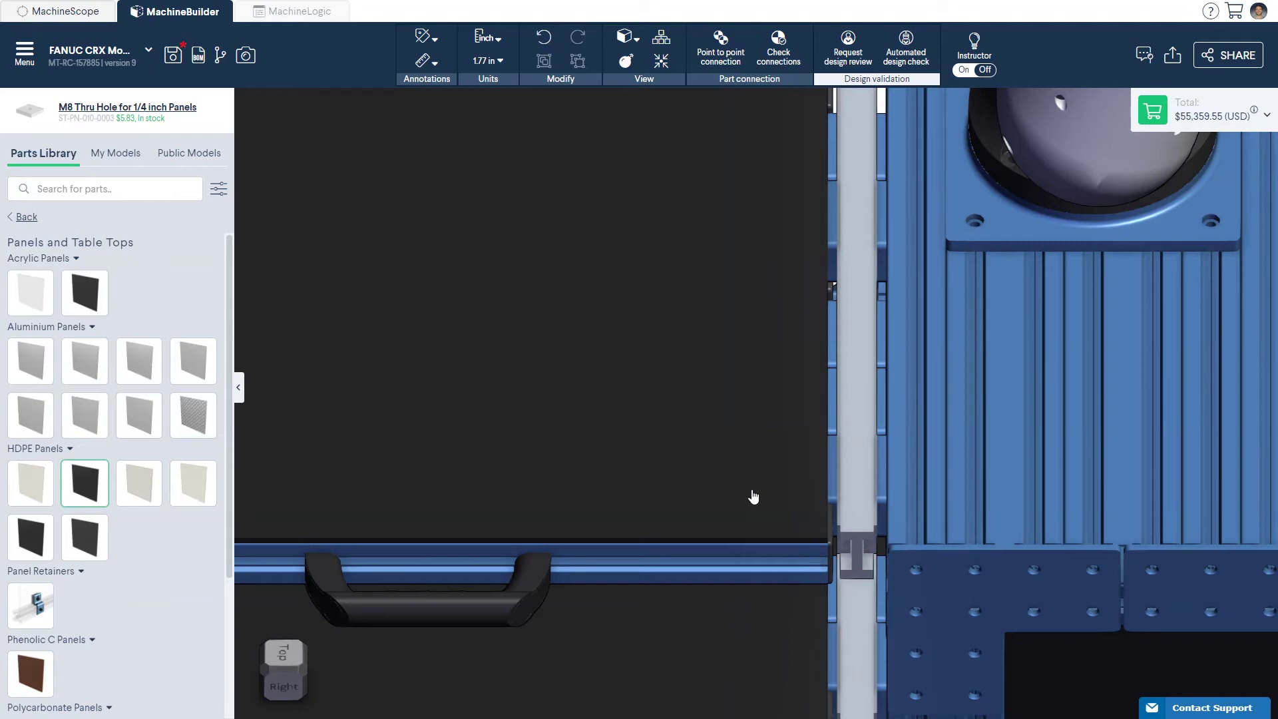
{"action": "right_click", "coordinate": [753, 497]}
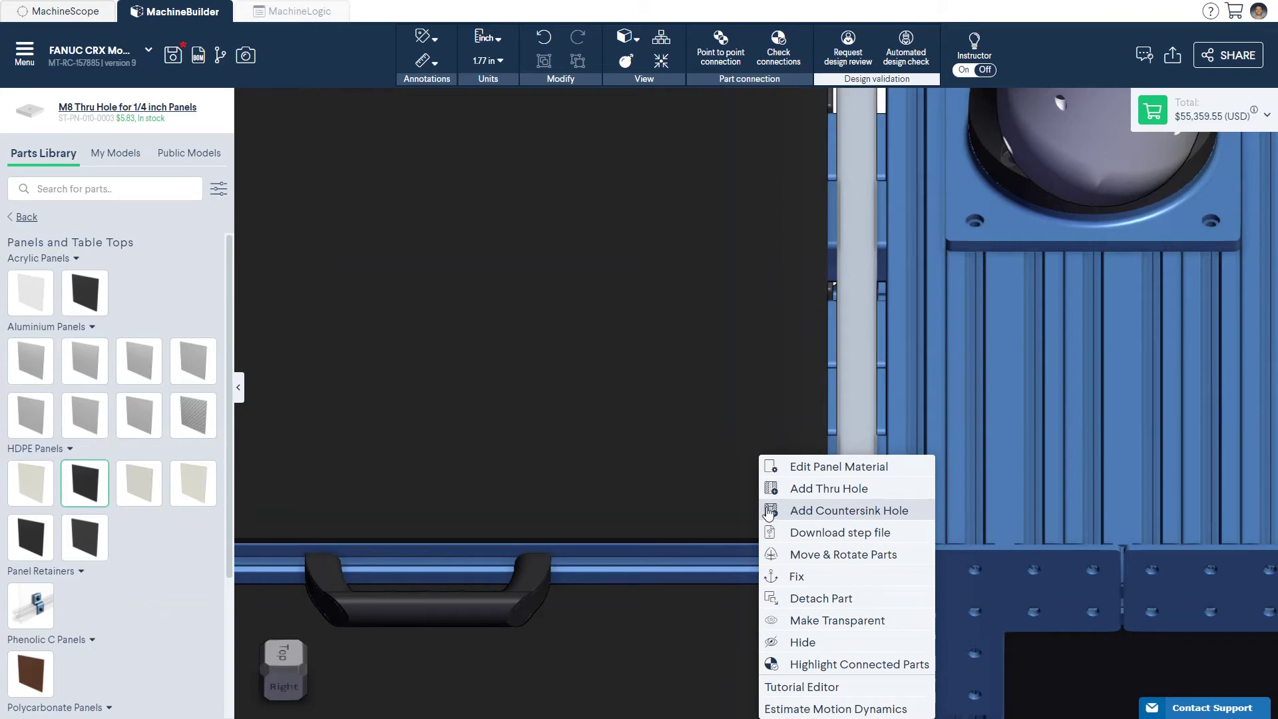
{"action": "left_click", "coordinate": [783, 491]}
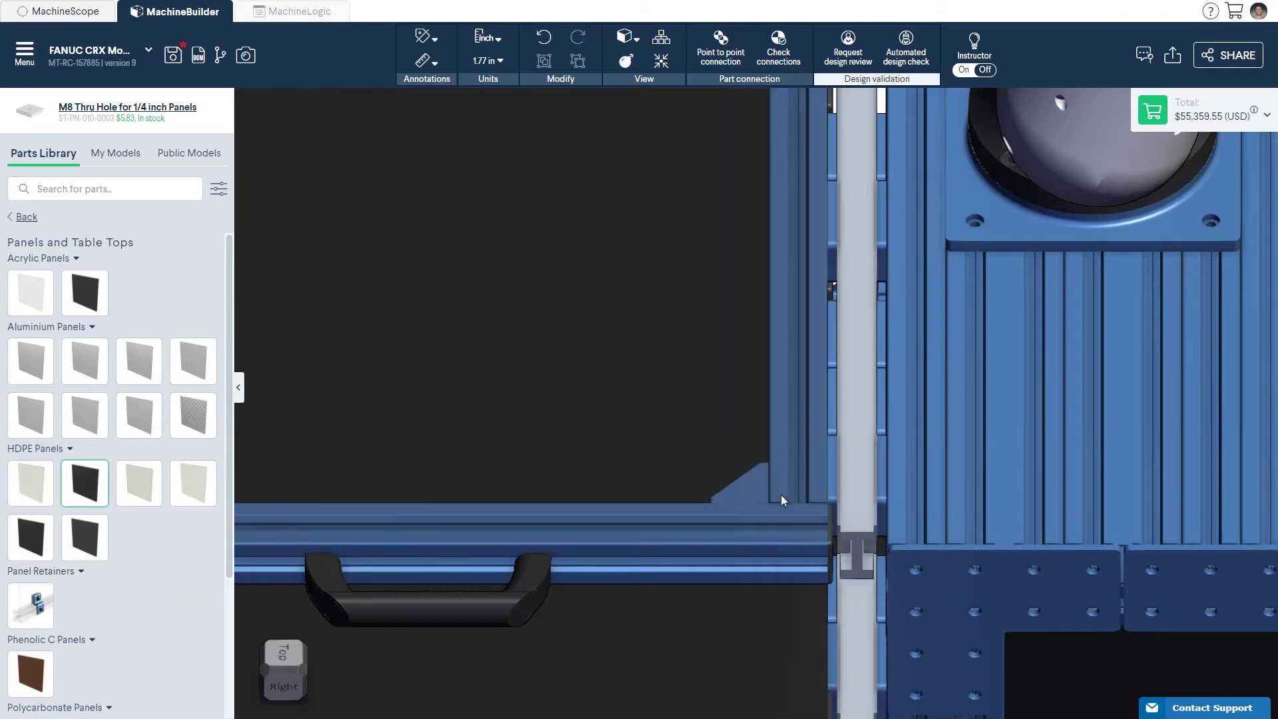
- Add an M8 countersink hole at the panel's lower corner
{"action": "scroll", "coordinate": [805, 519], "scroll_direction": "up", "scroll_amount": 5}
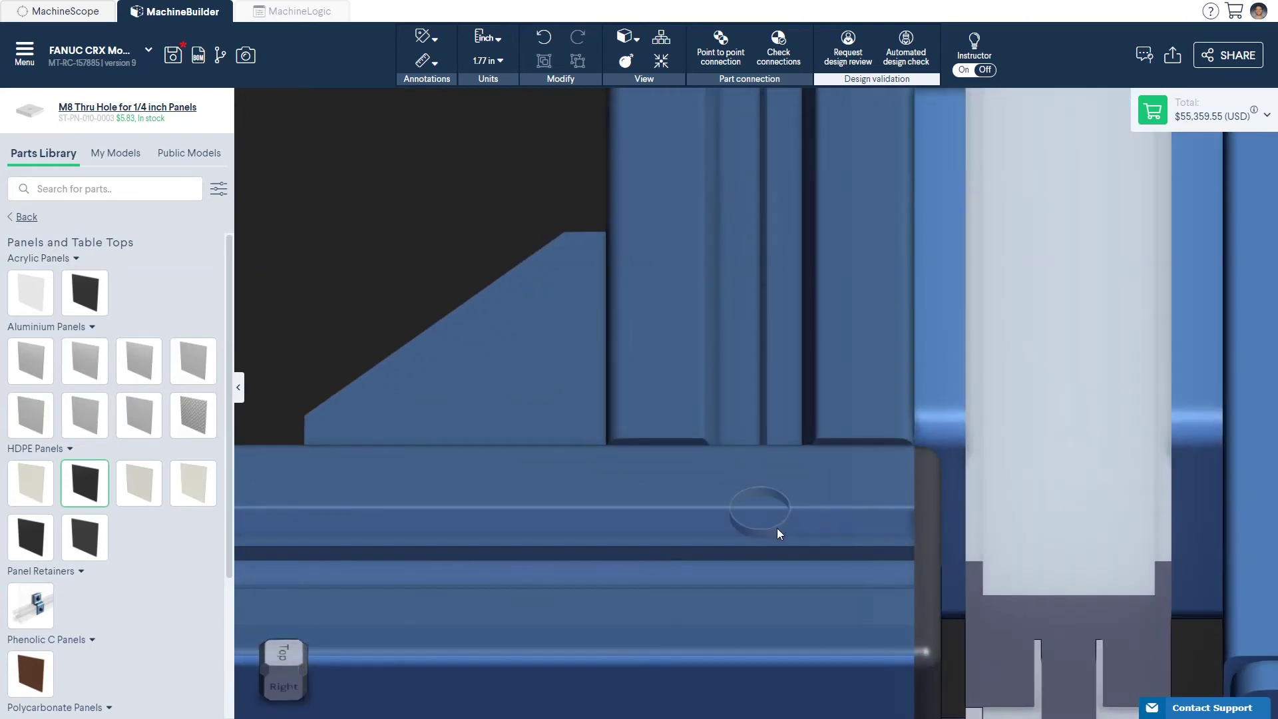
{"action": "right_click", "coordinate": [696, 450]}
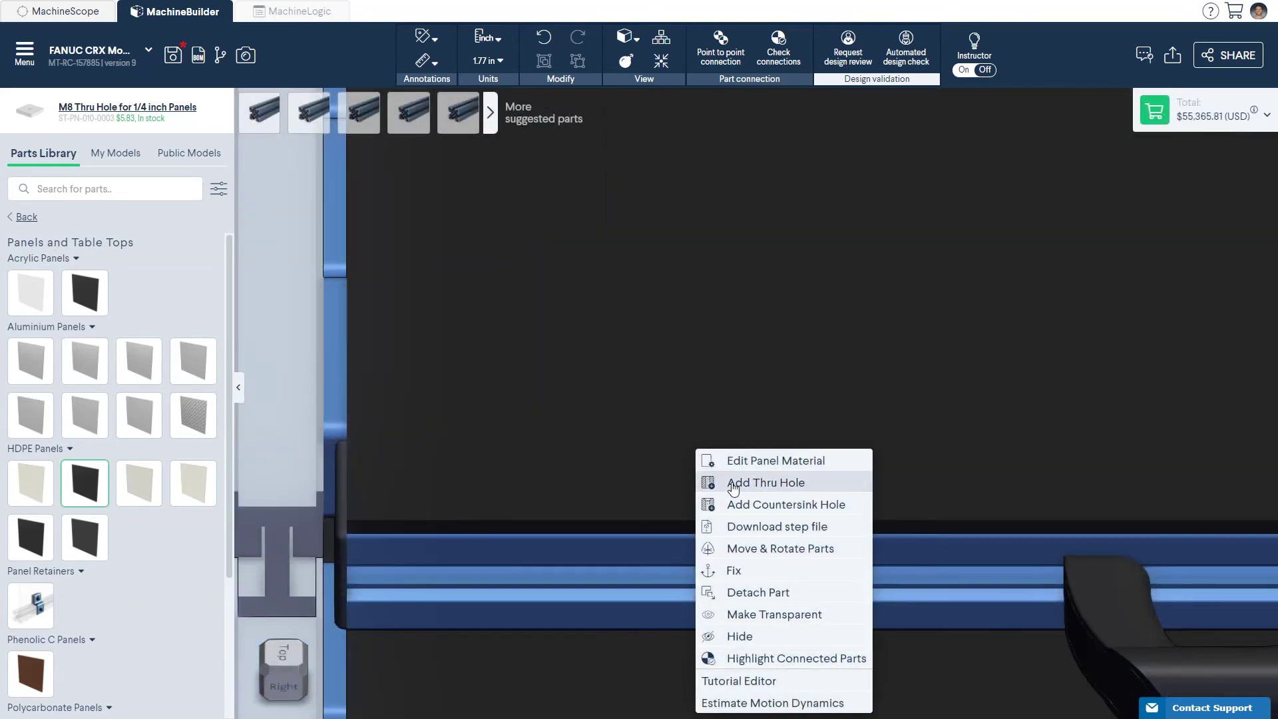
{"action": "left_click", "coordinate": [738, 506]}
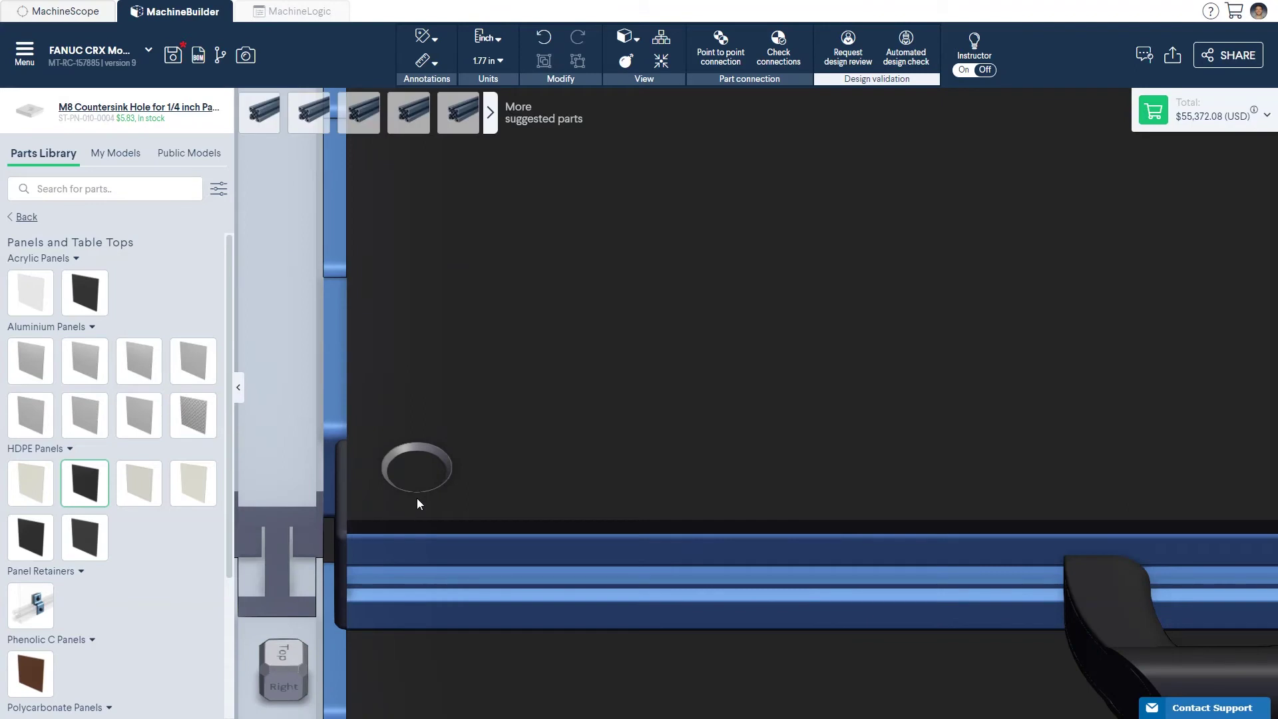
- Place an M8 countersink hole at the panel's top-left corner using the see-through view
{"action": "scroll", "coordinate": [417, 498], "scroll_direction": "down", "scroll_amount": 5}
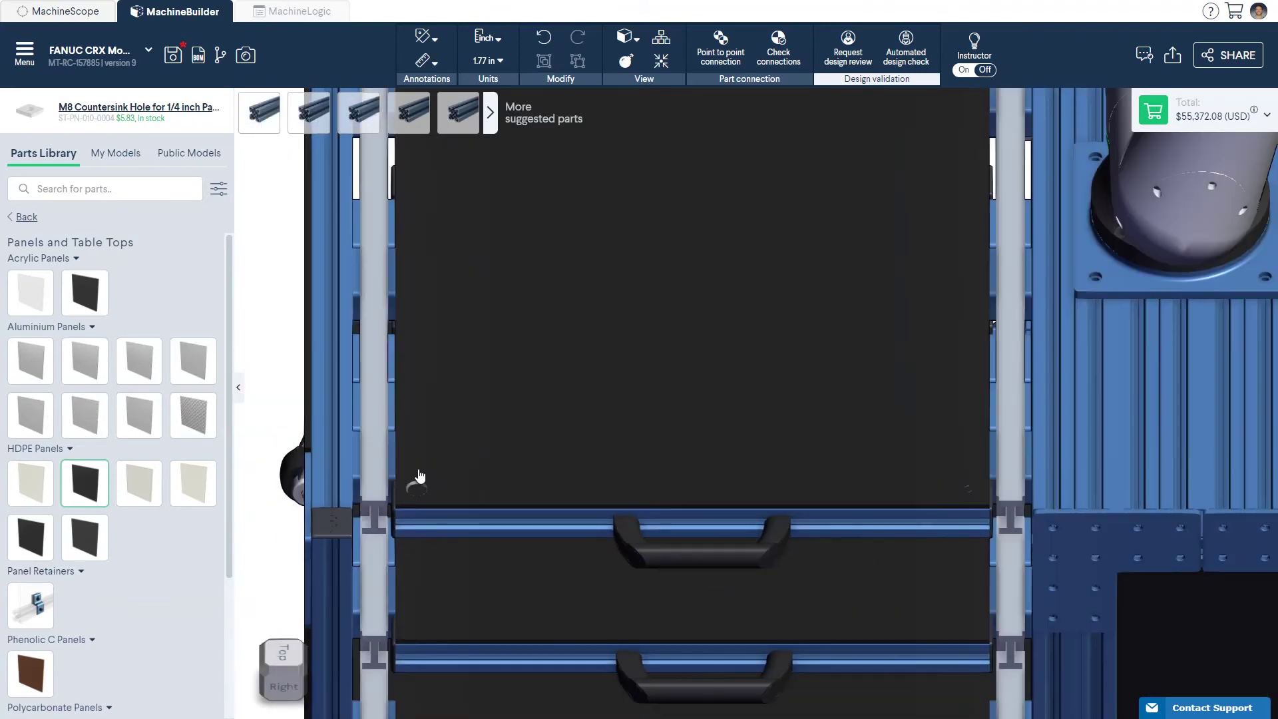
{"action": "right_click_drag", "start_coordinate": [423, 243], "coordinate": [410, 425]}
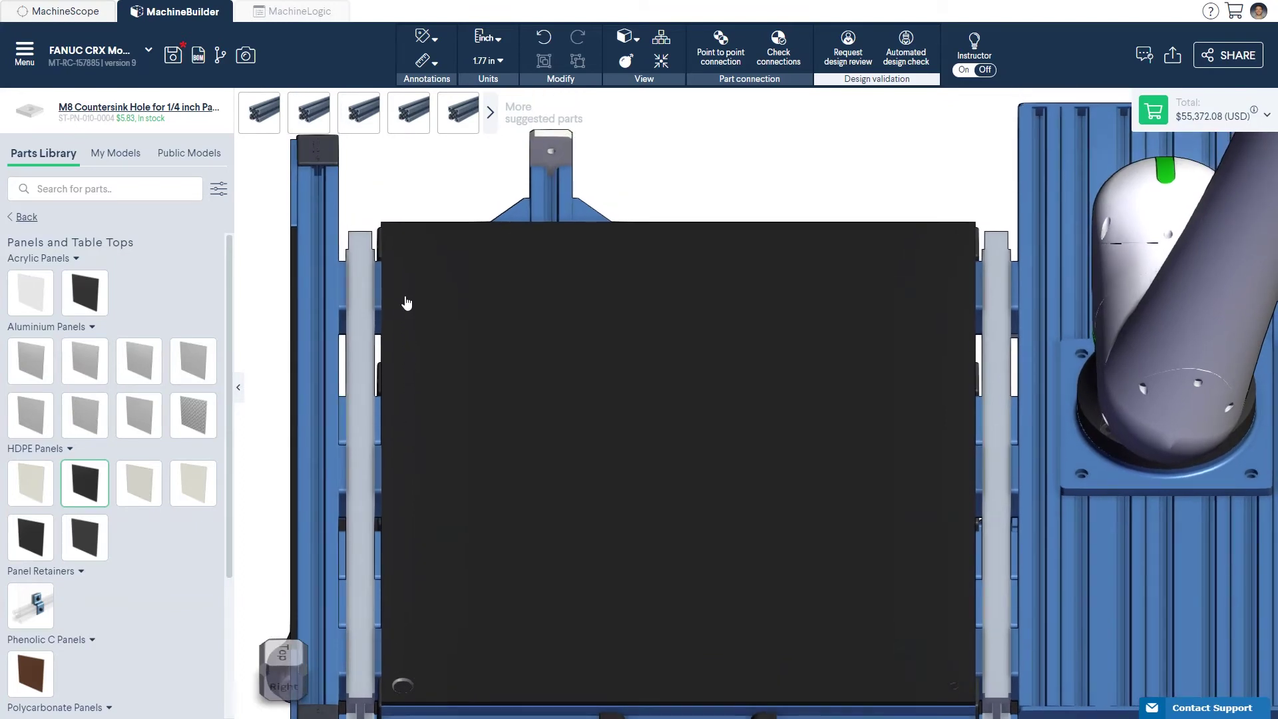
{"action": "key", "text": "i"}
{"action": "scroll", "coordinate": [401, 246], "scroll_direction": "up", "scroll_amount": 2}
{"action": "scroll", "coordinate": [402, 246], "scroll_direction": "up", "scroll_amount": 3}
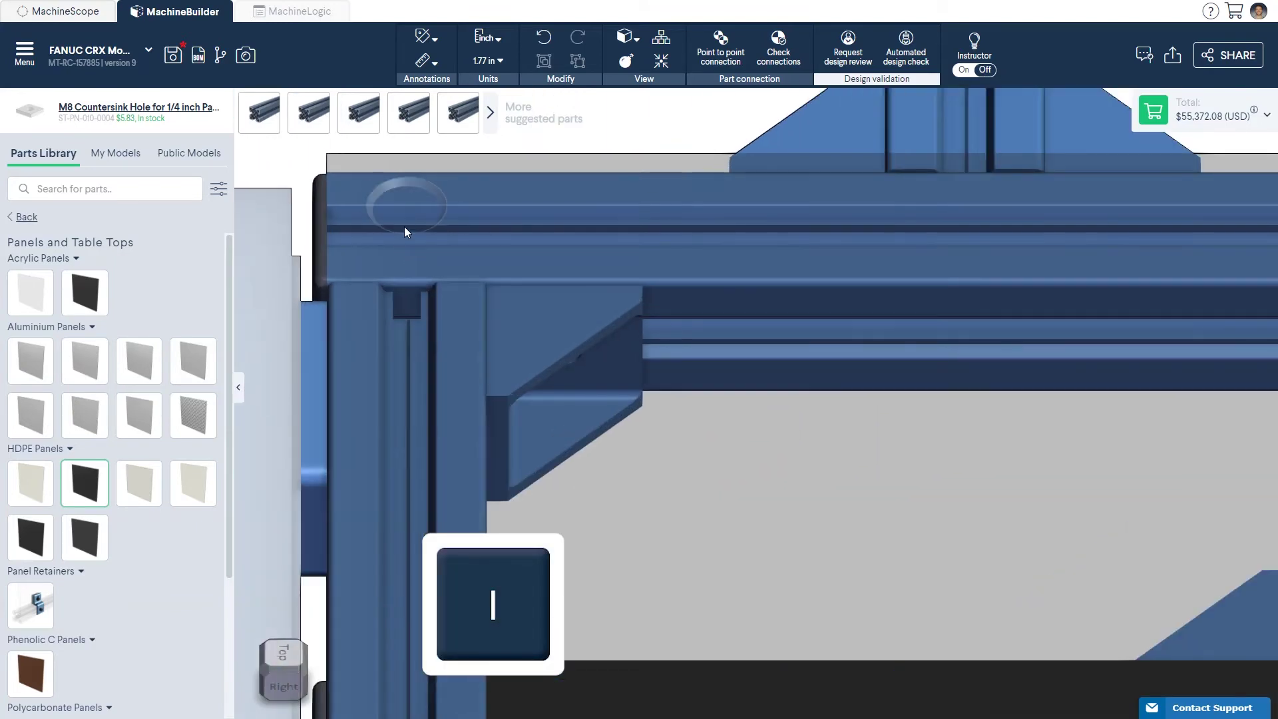
{"action": "key", "text": "i"}
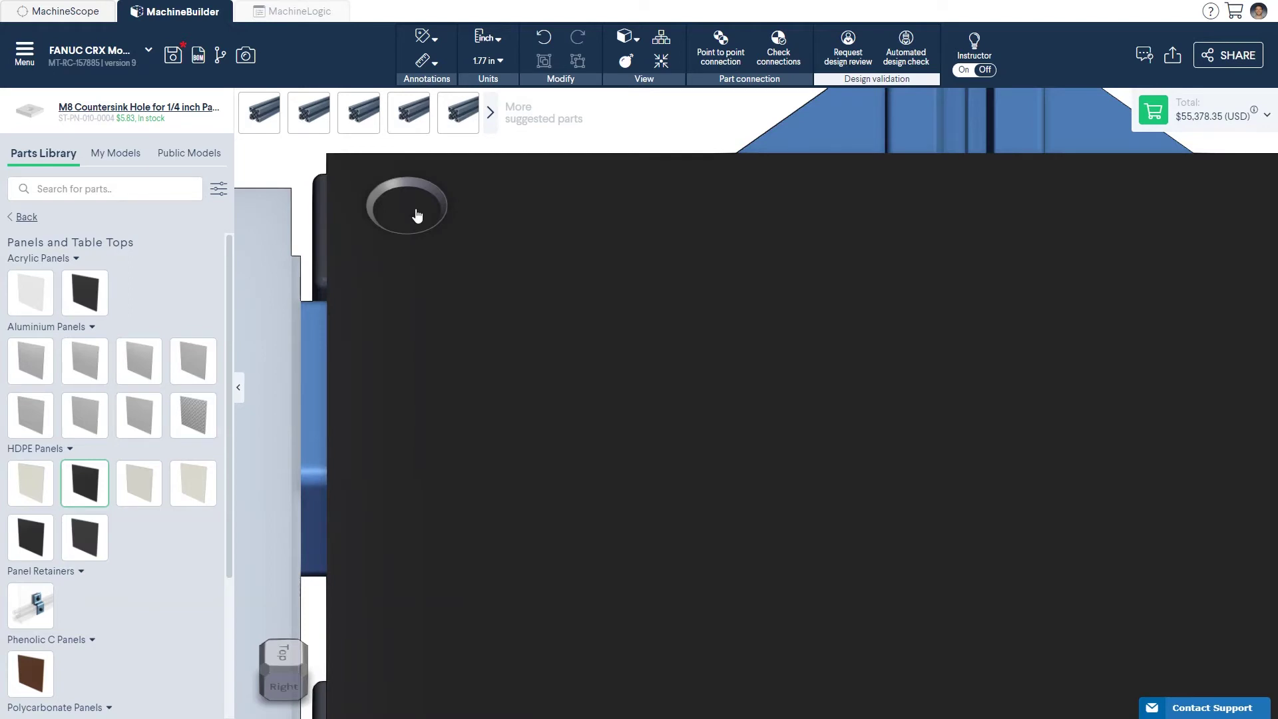
- Add an M8 countersink hole at the panel's top-right corner
{"action": "scroll", "coordinate": [747, 239], "scroll_direction": "down", "scroll_amount": 3}
{"action": "scroll", "coordinate": [987, 282], "scroll_direction": "up", "scroll_amount": 1}
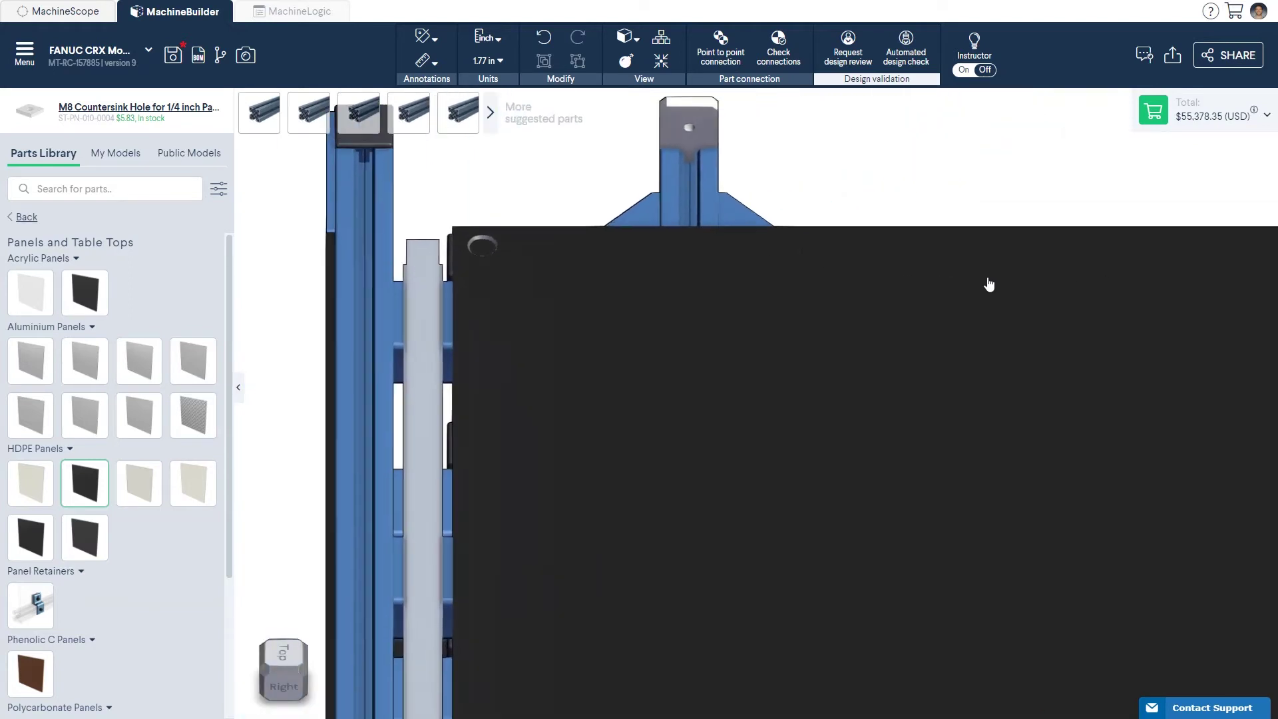
{"action": "scroll", "coordinate": [656, 306], "scroll_direction": "down", "scroll_amount": 1}
{"action": "right_click_drag", "start_coordinate": [656, 306], "coordinate": [630, 305]}
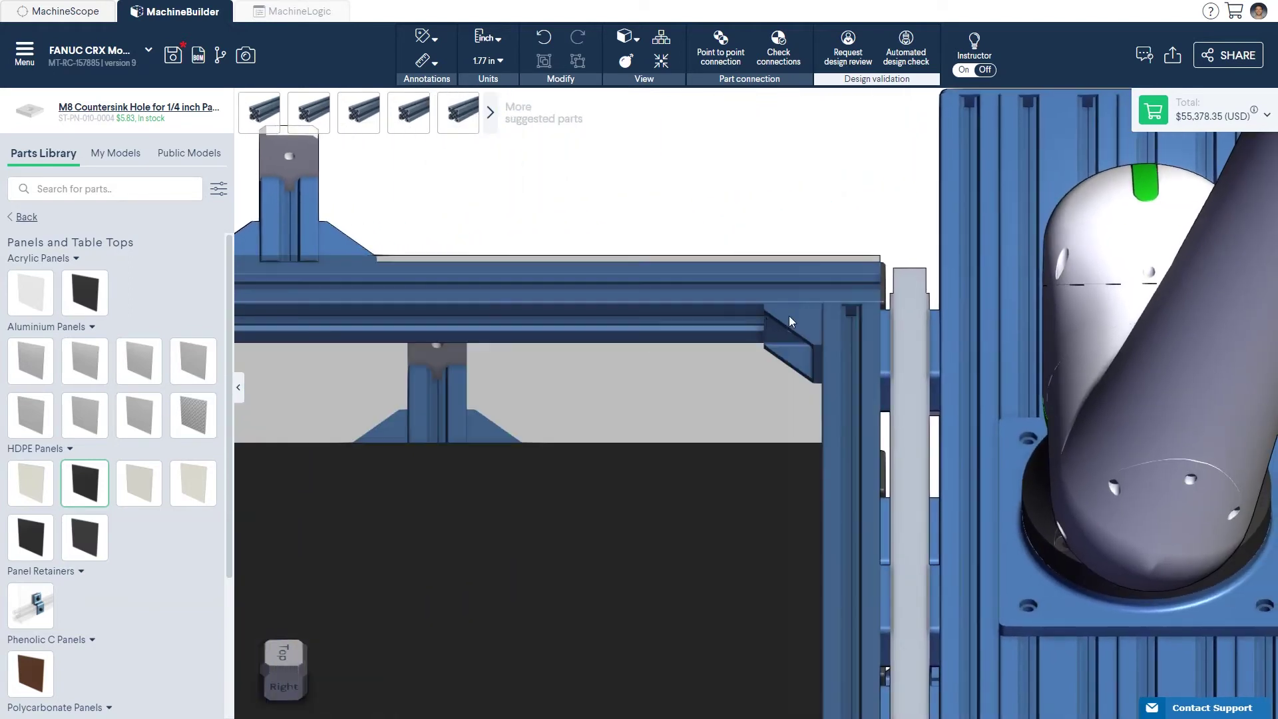
{"action": "left_click", "coordinate": [853, 282]}
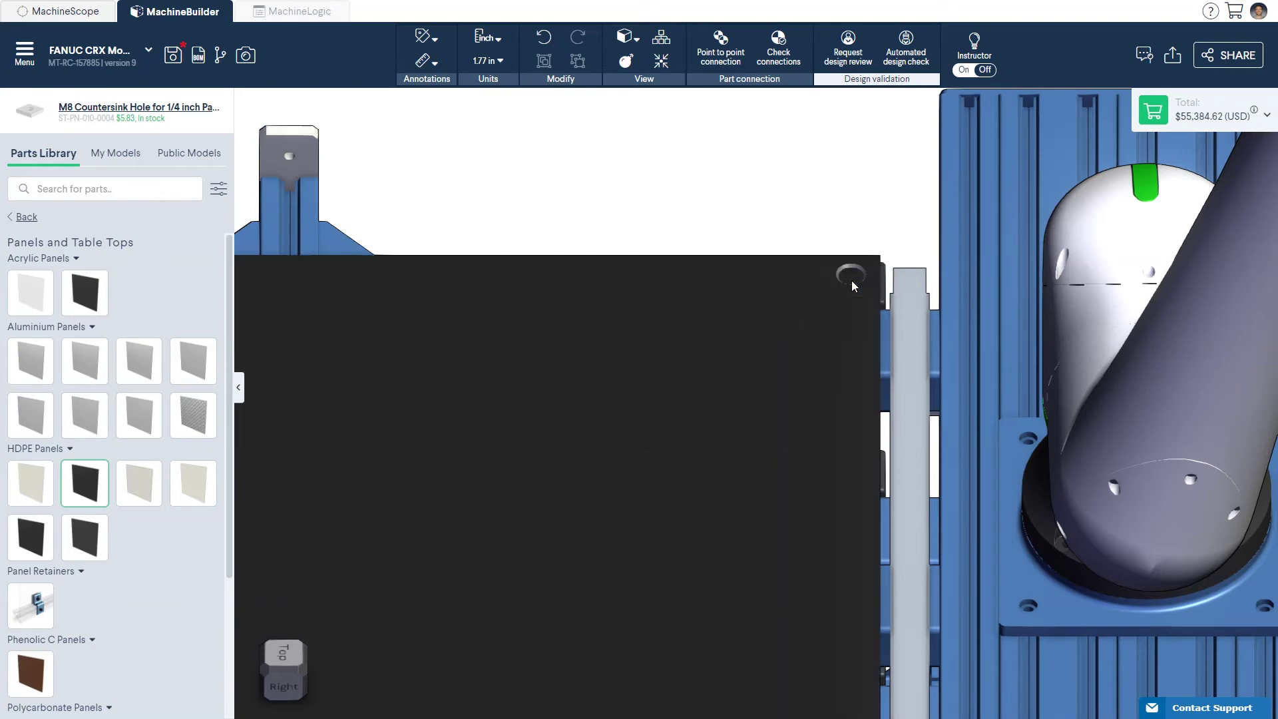
{"action": "scroll", "coordinate": [852, 281], "scroll_direction": "down", "scroll_amount": 2}
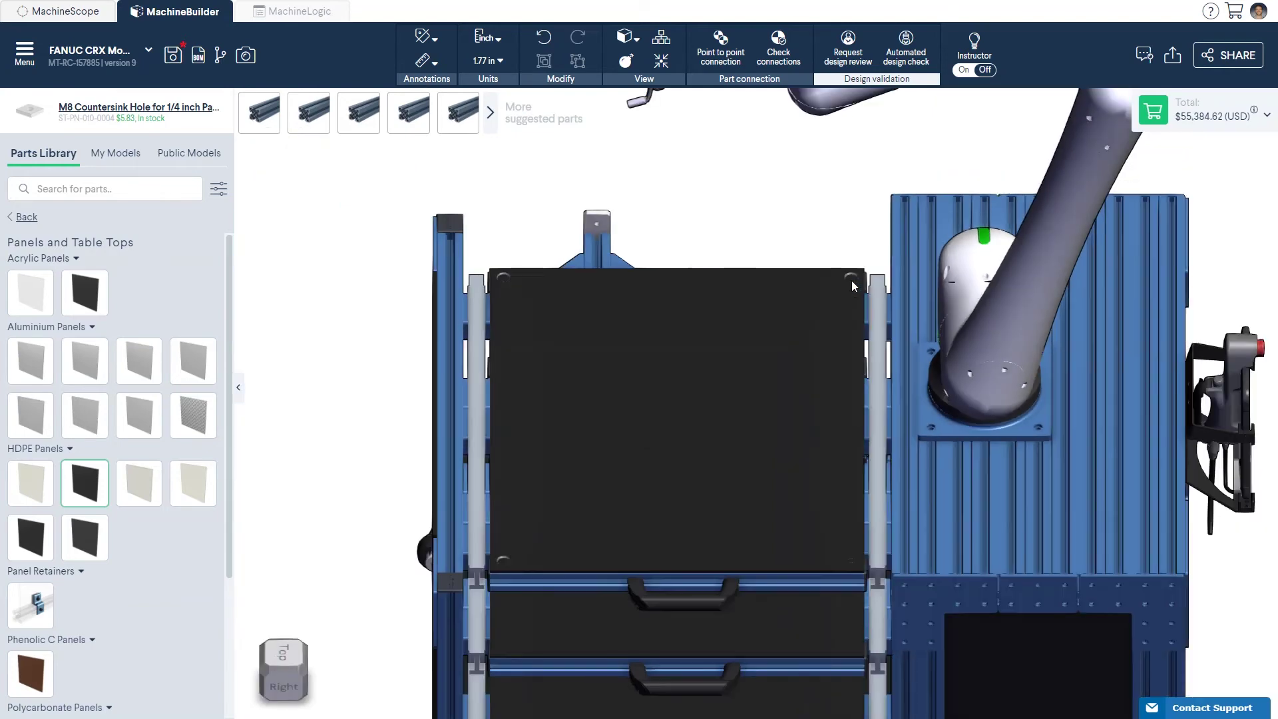
- Create a black HDPE panel with position Inside for the frame opening below the robot
{"action": "right_click", "coordinate": [893, 459]}
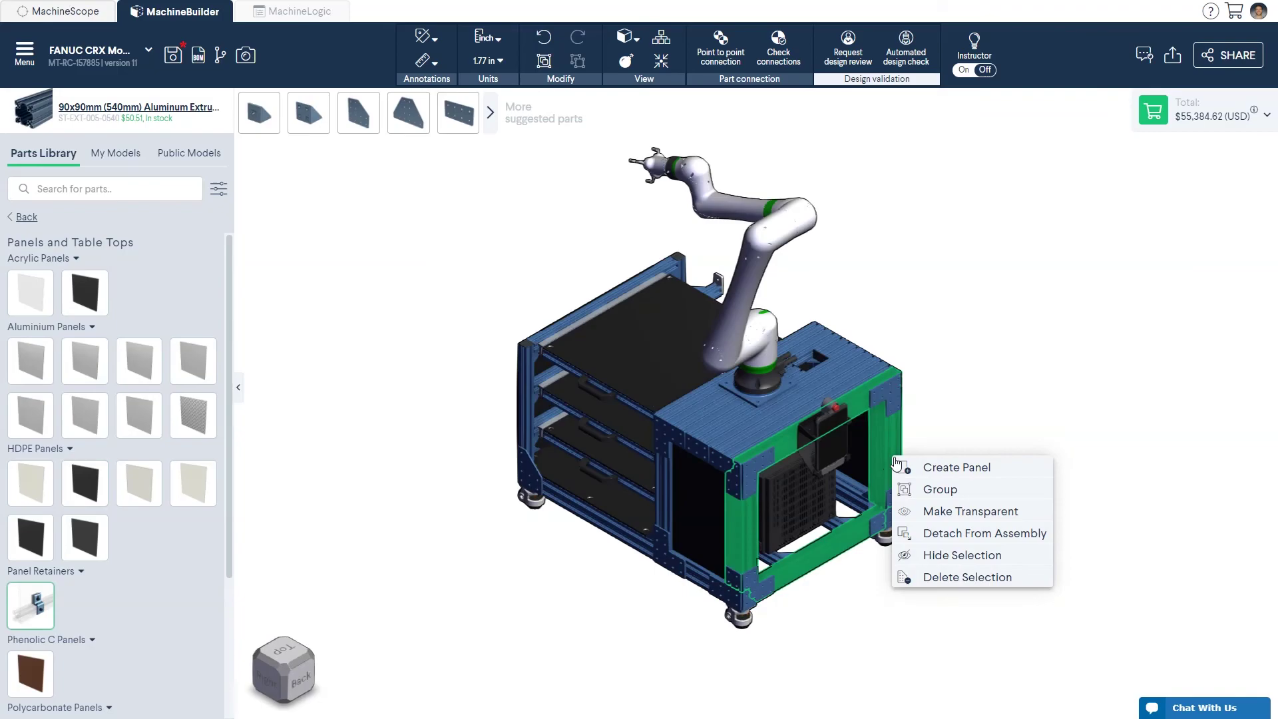
{"action": "left_click", "coordinate": [958, 467]}
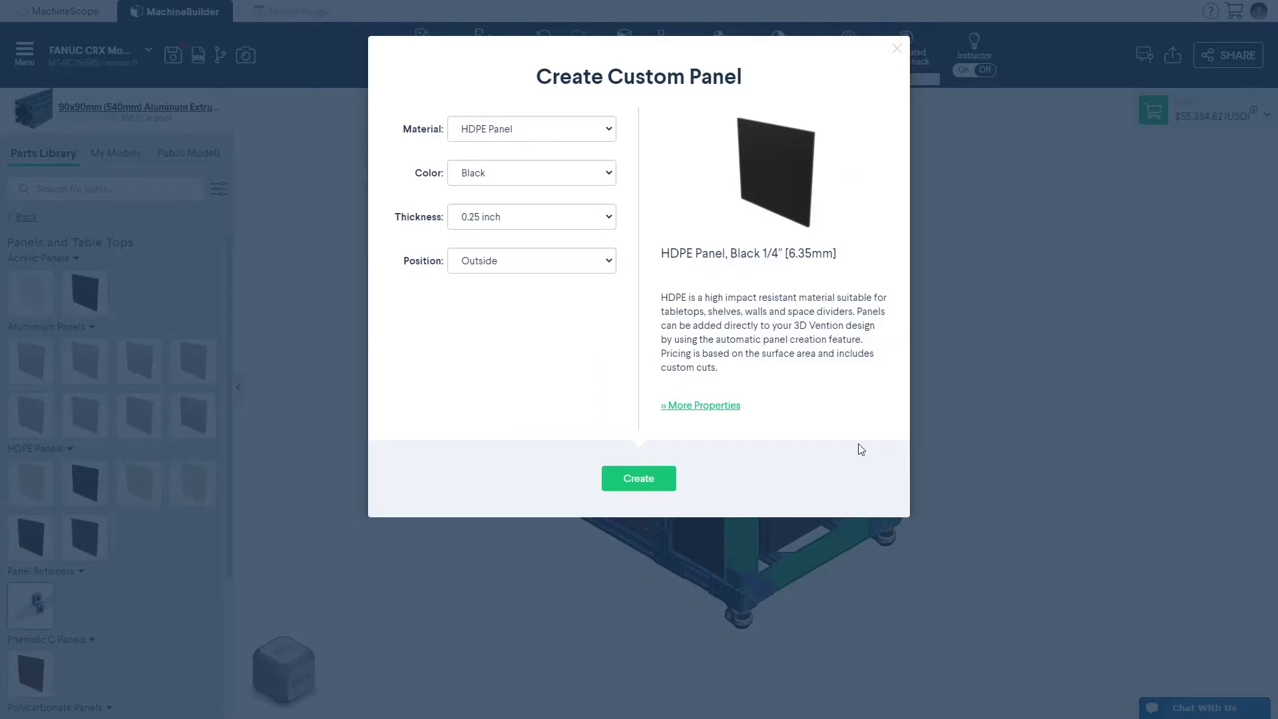
{"action": "left_click", "coordinate": [605, 260]}
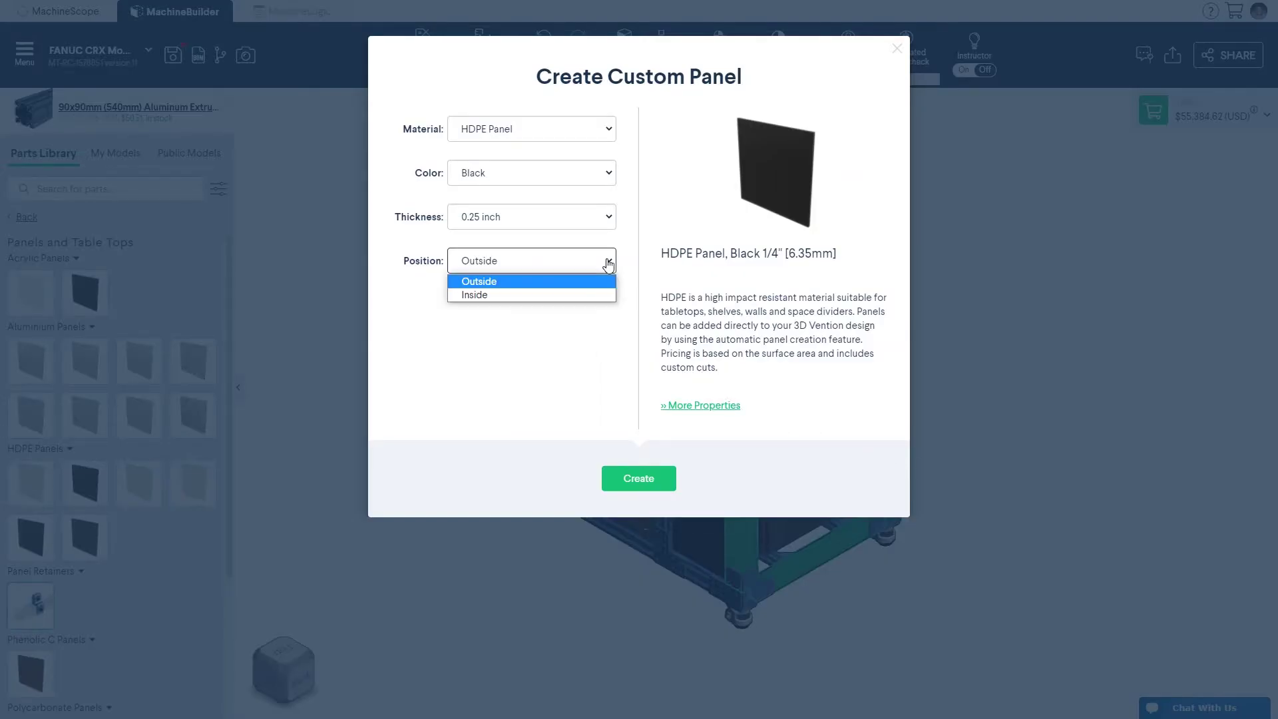
{"action": "left_click", "coordinate": [604, 295]}
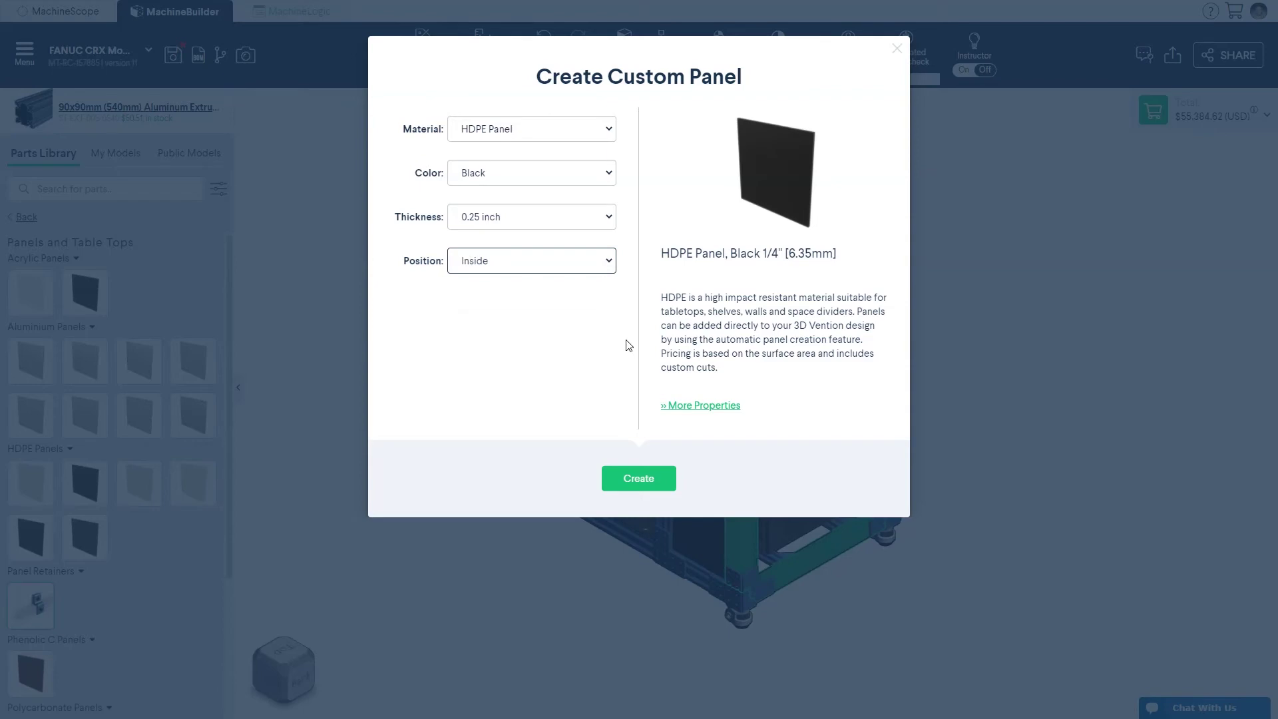
{"action": "left_click", "coordinate": [662, 491]}
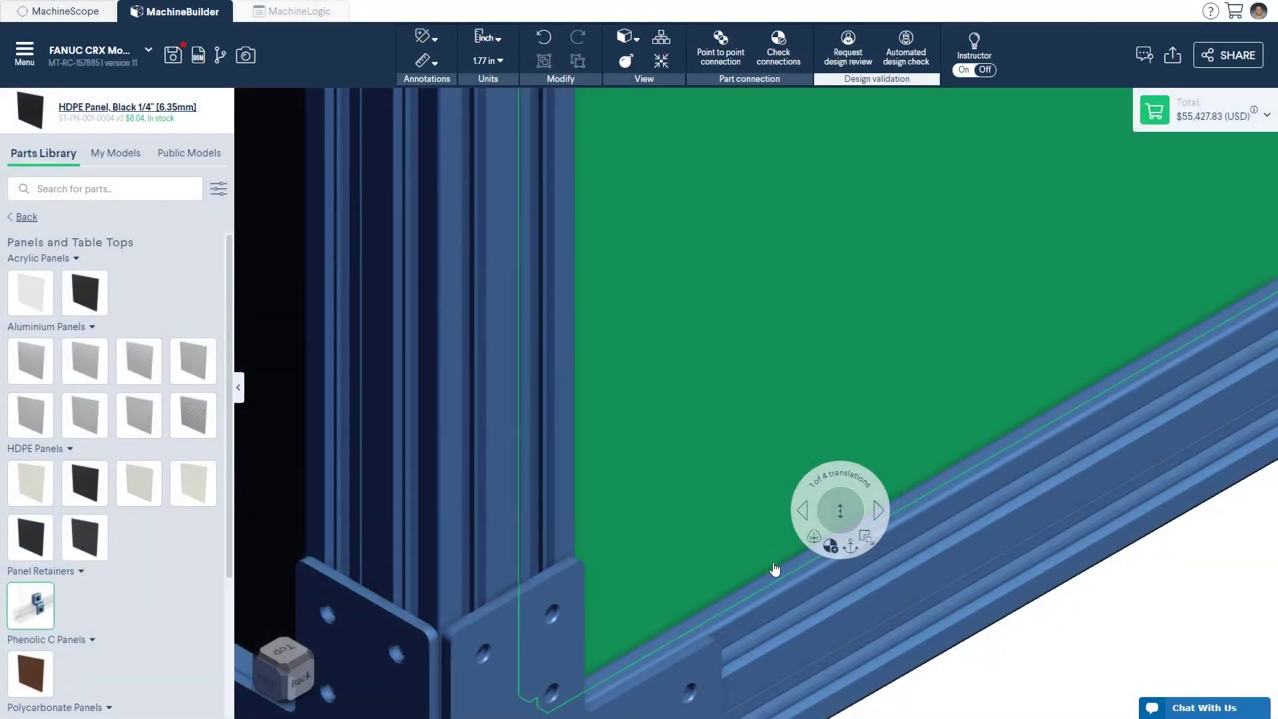
- Clear the selection and orbit to view the new inside panel from the side
{"action": "scroll", "coordinate": [679, 659], "scroll_direction": "up", "scroll_amount": 3}
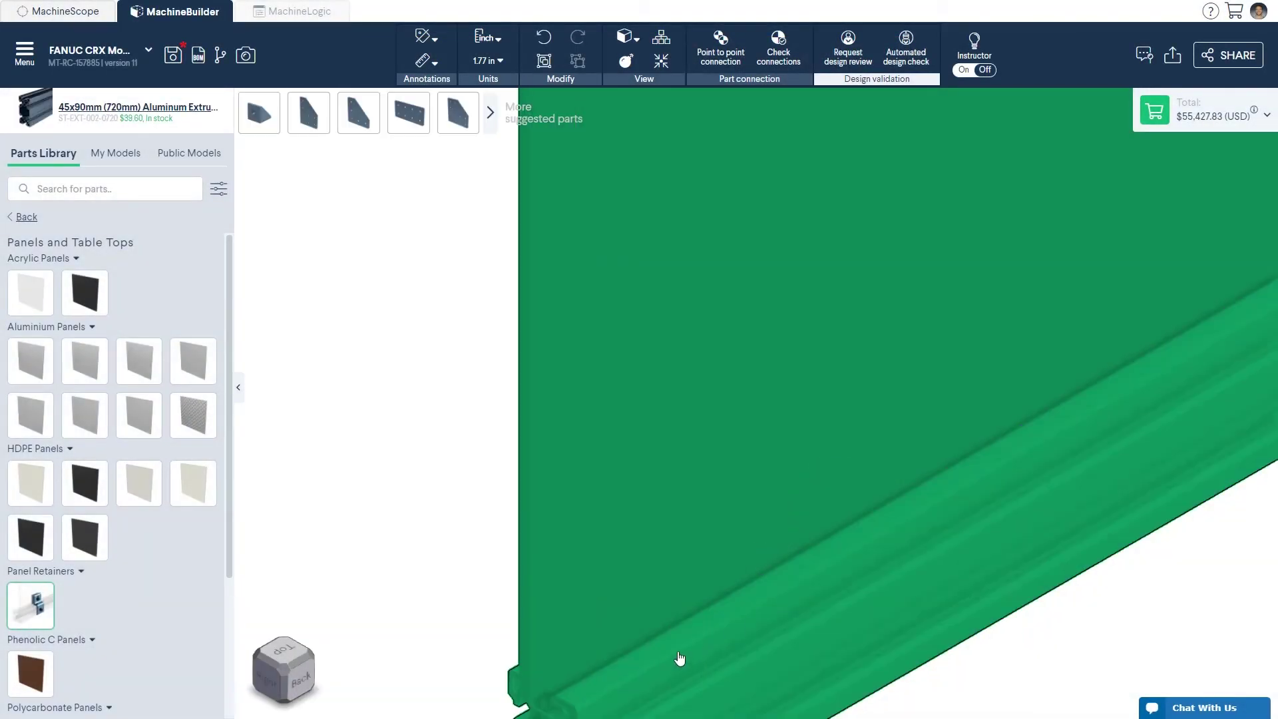
{"action": "scroll", "coordinate": [665, 505], "scroll_direction": "down", "scroll_amount": 3}
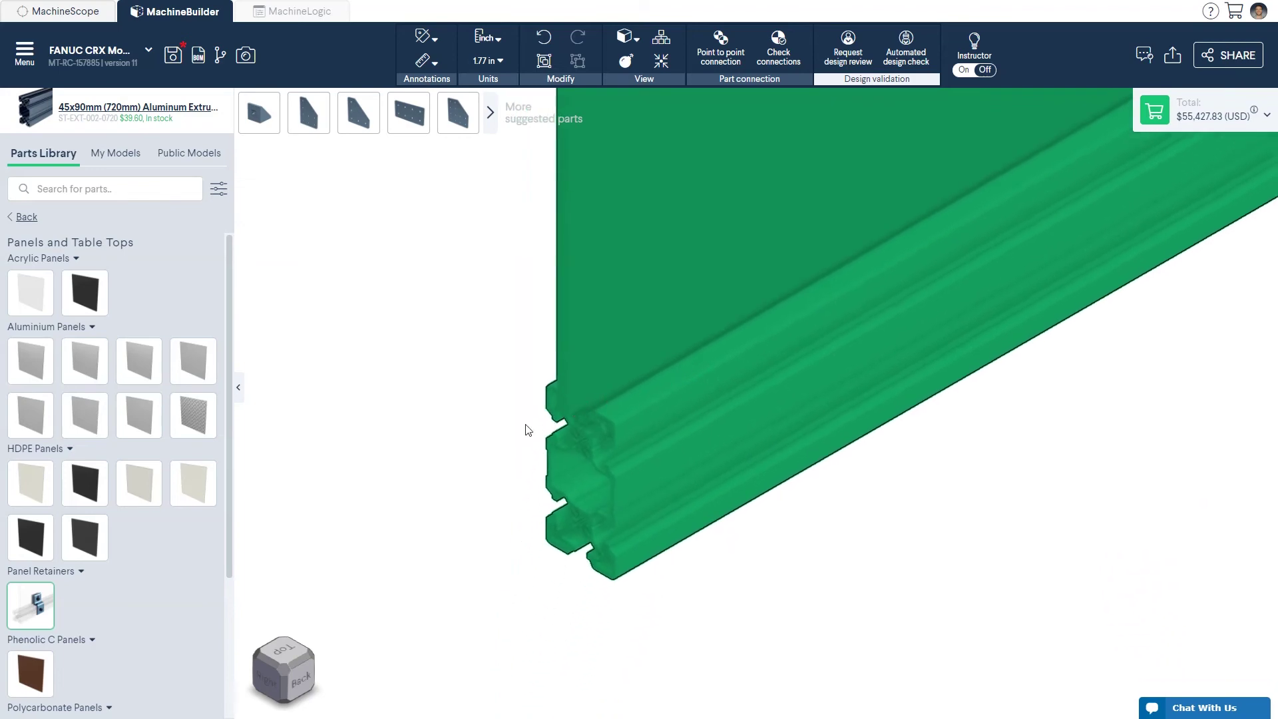
{"action": "left_click", "coordinate": [530, 428]}
{"action": "scroll", "coordinate": [593, 423], "scroll_direction": "up", "scroll_amount": 2}
{"action": "scroll", "coordinate": [594, 422], "scroll_direction": "up", "scroll_amount": 3}
{"action": "mouse_move", "coordinate": [599, 420]}
{"action": "right_mouse_down"}
{"action": "mouse_move", "coordinate": [627, 388]}
{"action": "mouse_move", "coordinate": [599, 414]}
{"action": "right_mouse_up"}
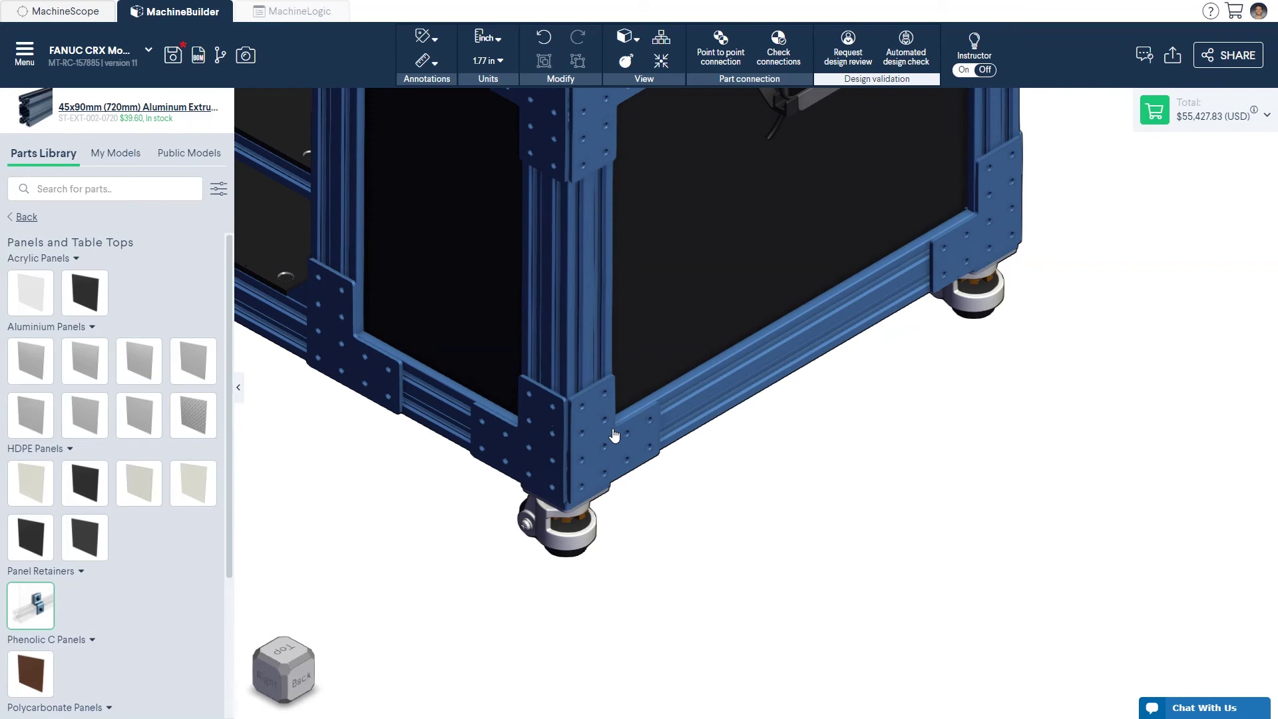
- Place two Panel Retainers from the Parts Library along the bottom rail below the inside panel
{"action": "middle_click_drag", "start_coordinate": [614, 435], "coordinate": [568, 584]}
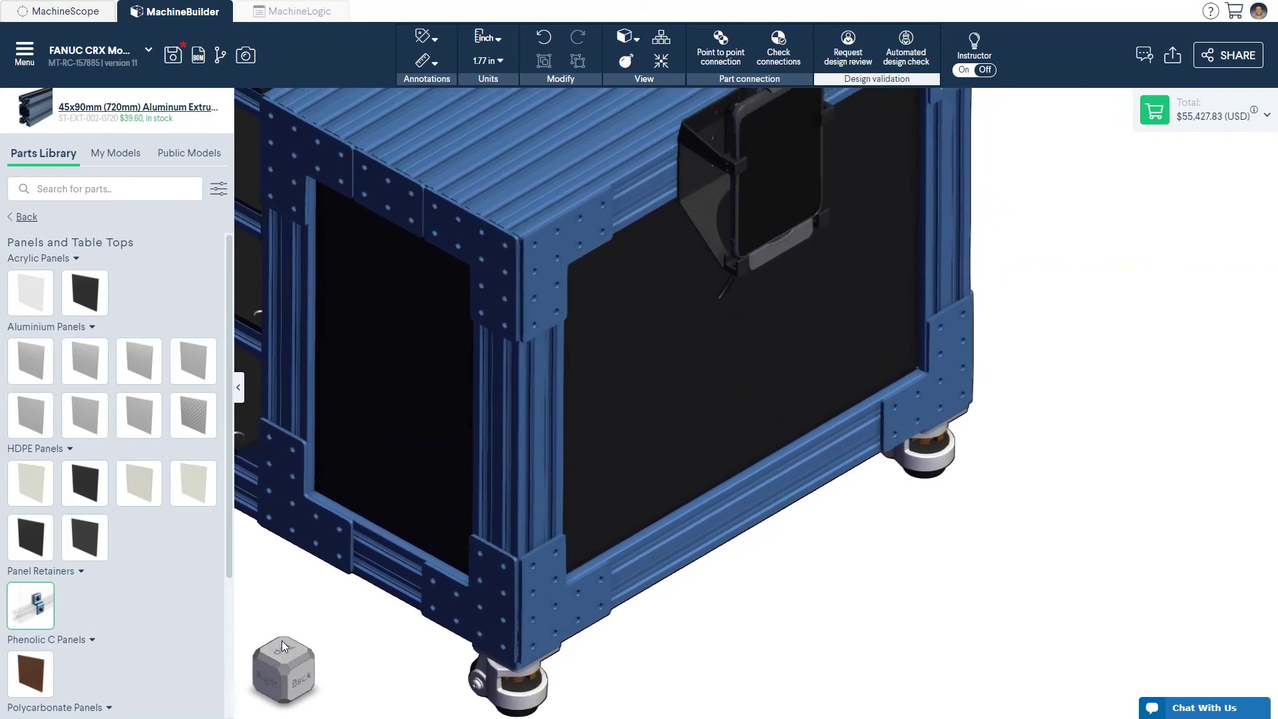
{"action": "left_click", "coordinate": [29, 605]}
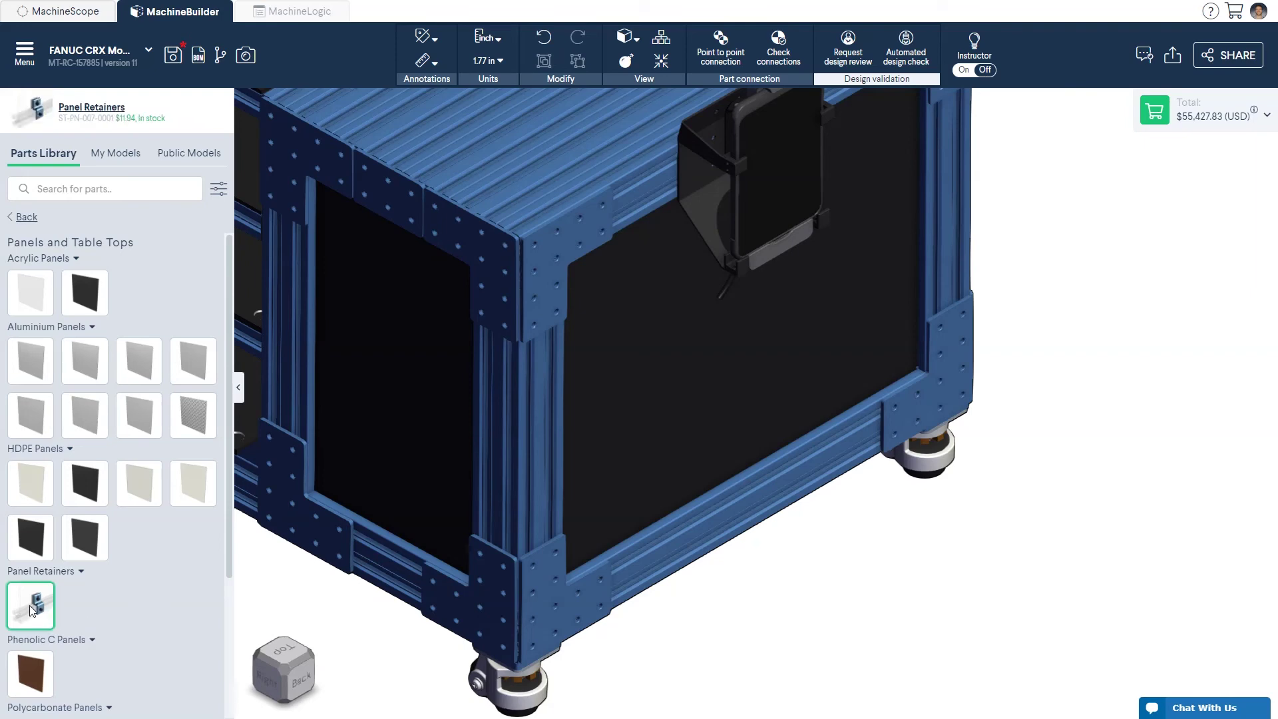
{"action": "left_click_drag", "start_coordinate": [29, 605], "coordinate": [603, 594]}
{"action": "left_click_drag", "start_coordinate": [647, 558], "coordinate": [644, 542]}
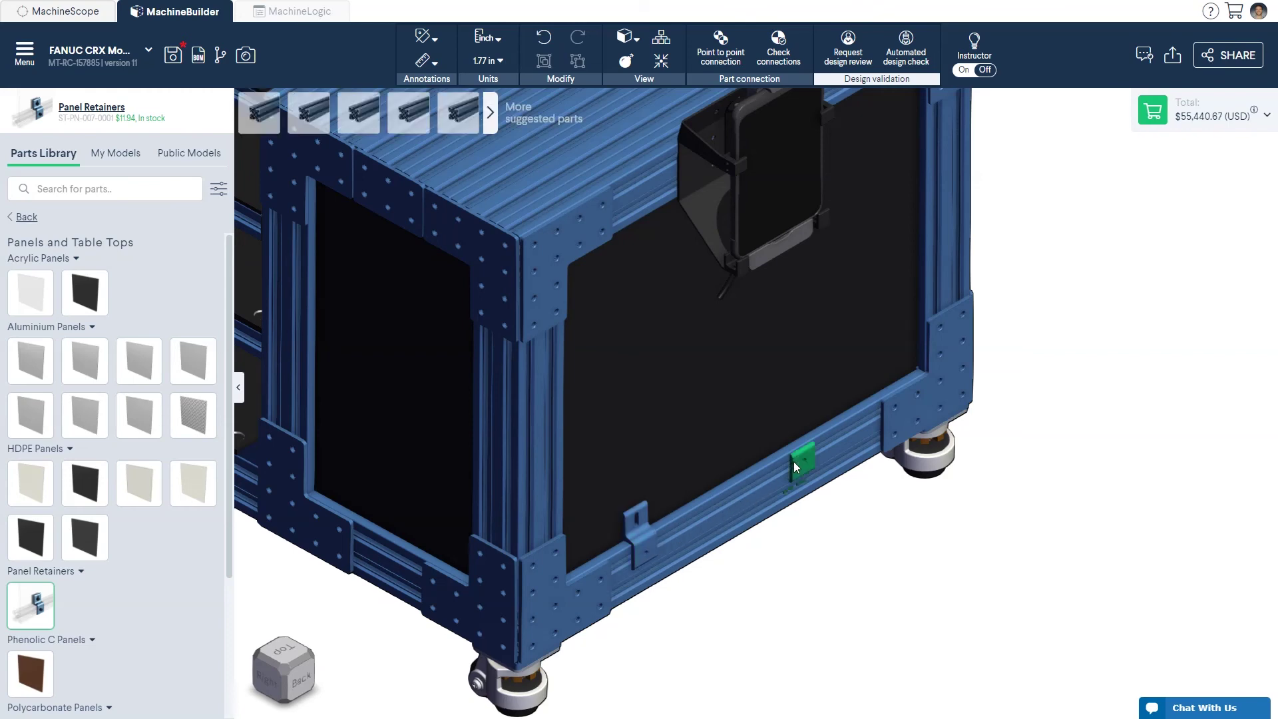
{"action": "left_click", "coordinate": [793, 465]}
{"action": "left_click", "coordinate": [793, 464]}
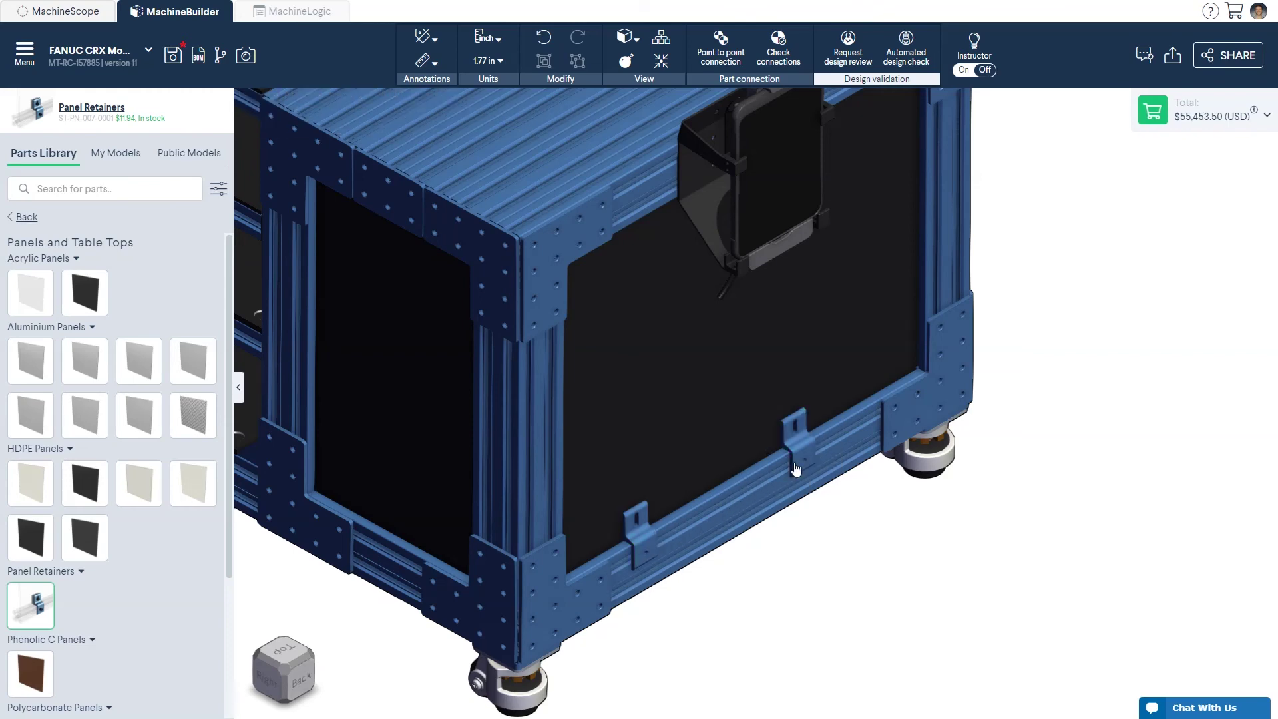
{"action": "scroll", "coordinate": [796, 469], "scroll_direction": "down", "scroll_amount": 5}
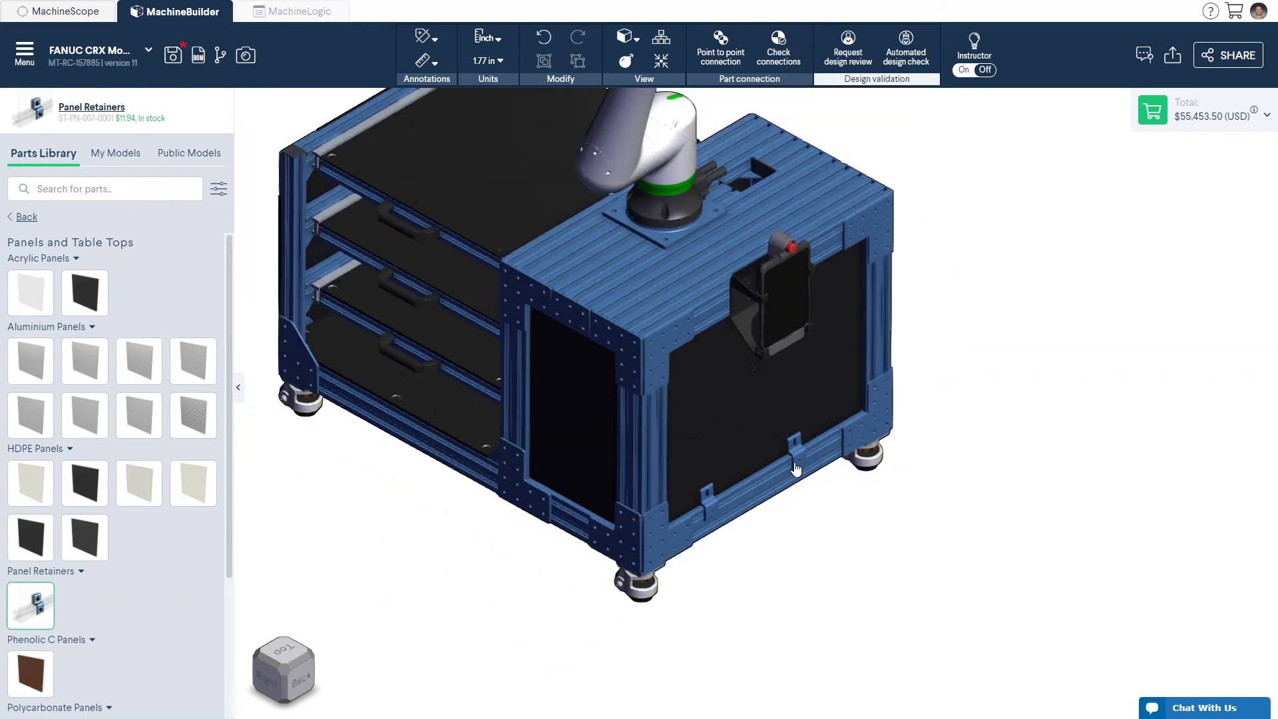
{"action": "right_click_drag", "start_coordinate": [727, 398], "coordinate": [664, 512]}
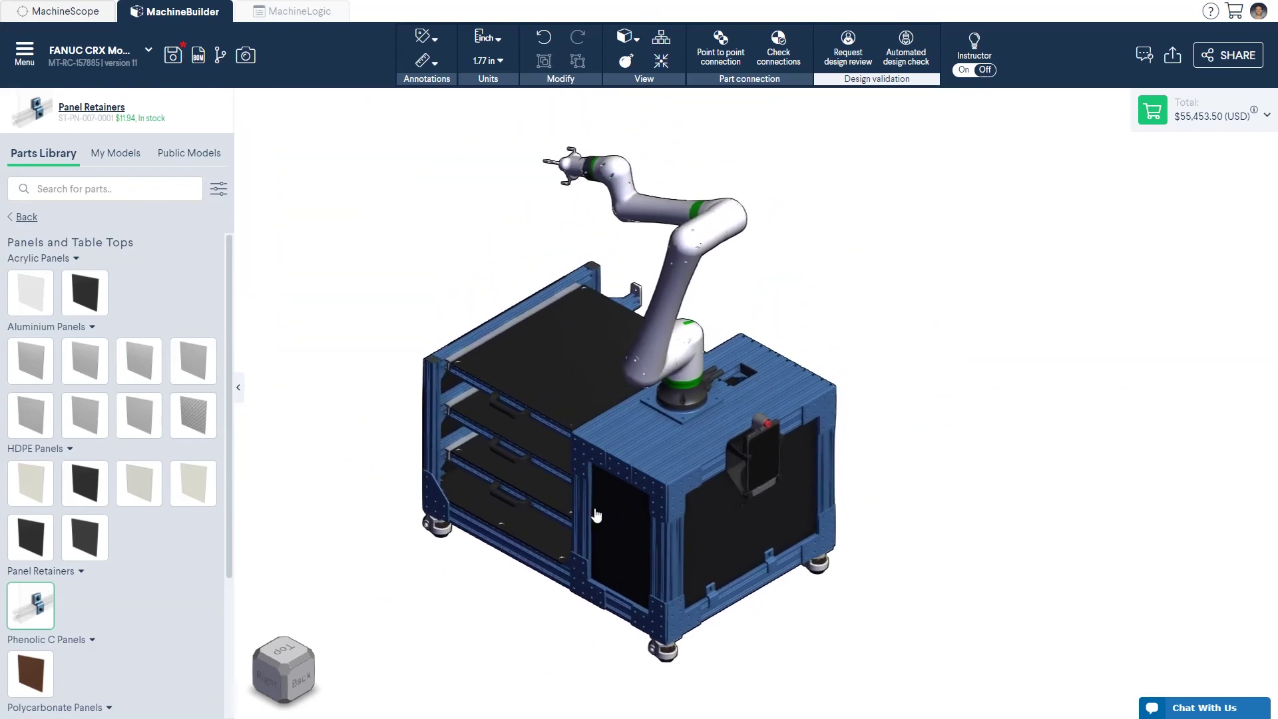